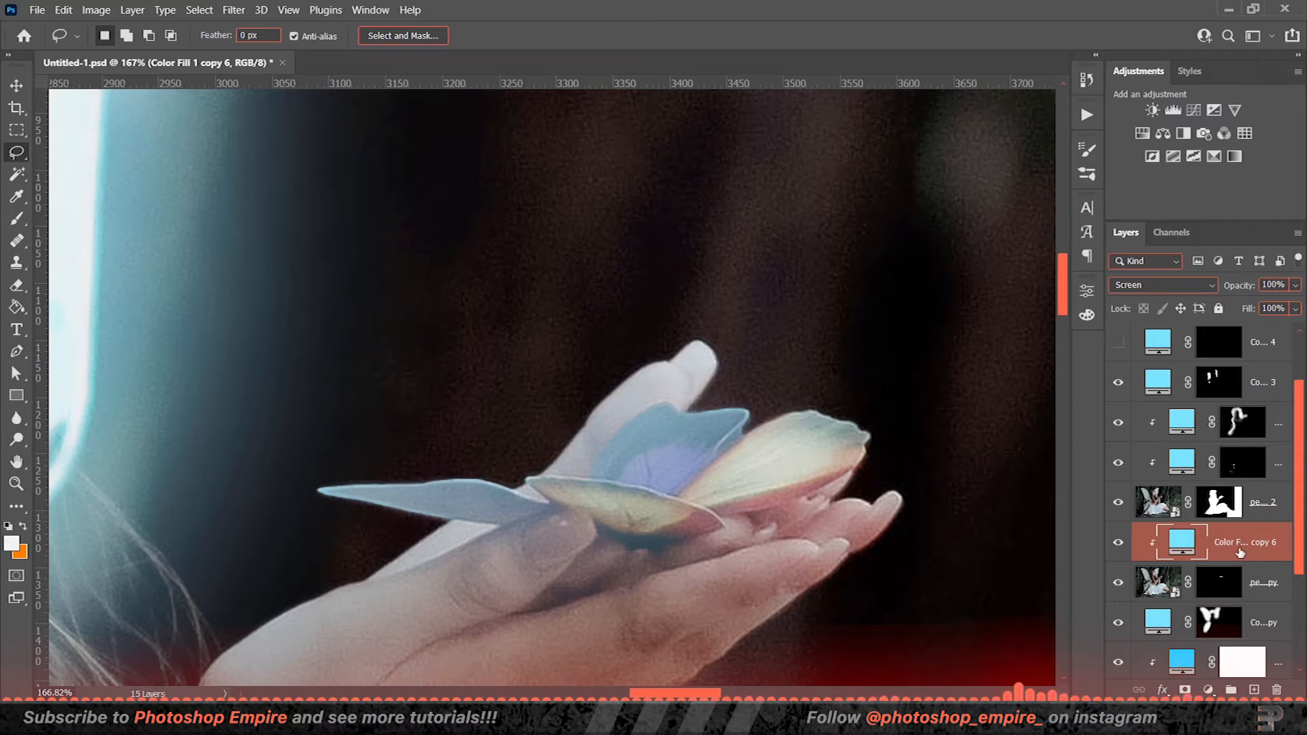
- Recolour the clipped fill over the hand-held butterfly to yellow-green #d8ff76
double_click(1181, 542)
left_click(788, 472)
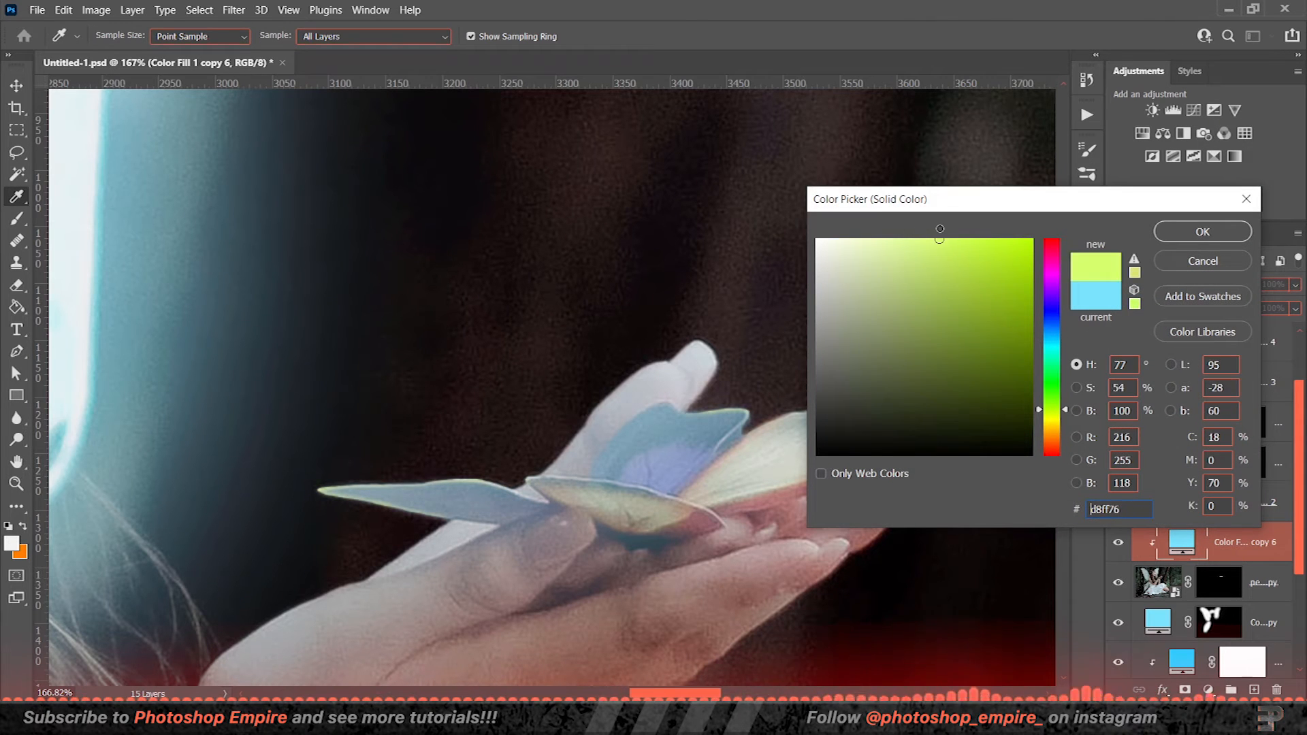
key("Return")
- Move the butterfly cutout and its clipped fill above the two clipped cyan fills, and open the fill mask's properties
left_click(1261, 584, "ctrl")
left_click_drag(1277, 544, 1278, 403)
double_click(1242, 422)
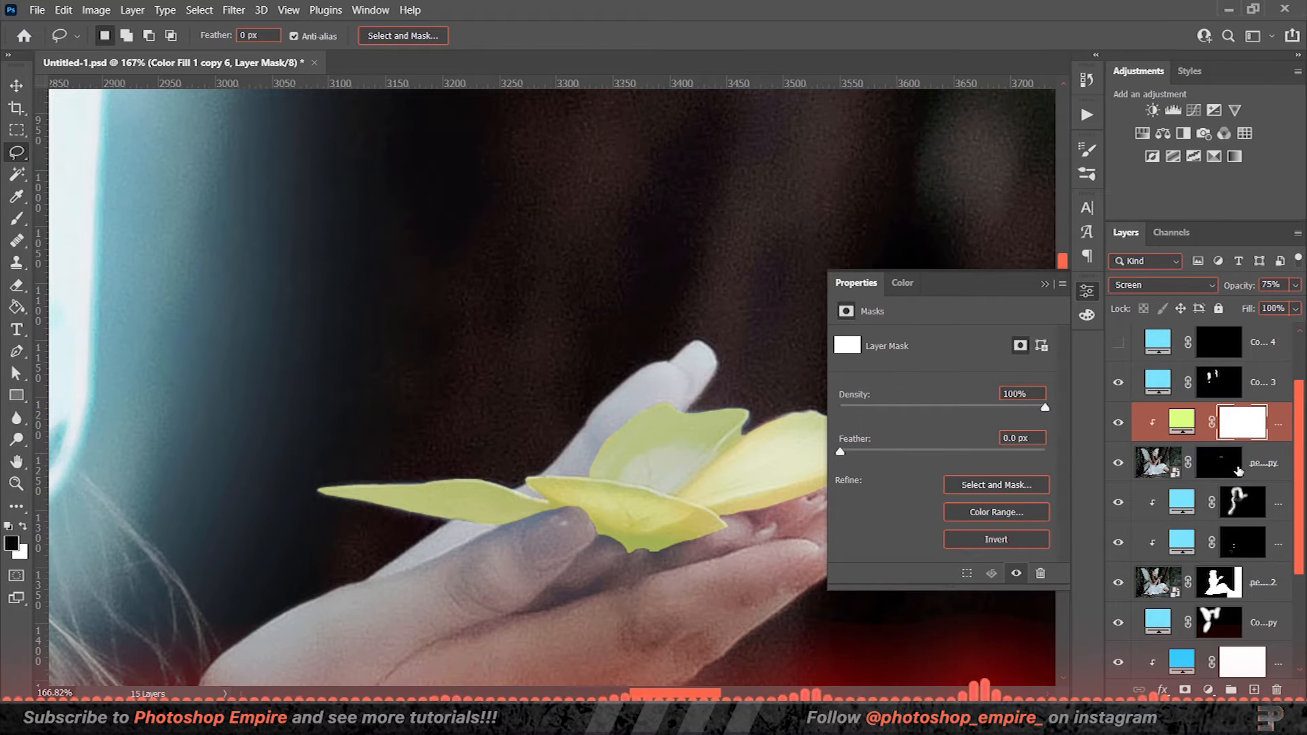
- Duplicate the butterfly cutout layer, blend the copy with Screen, and compare the image with and without it
left_click(1235, 467)
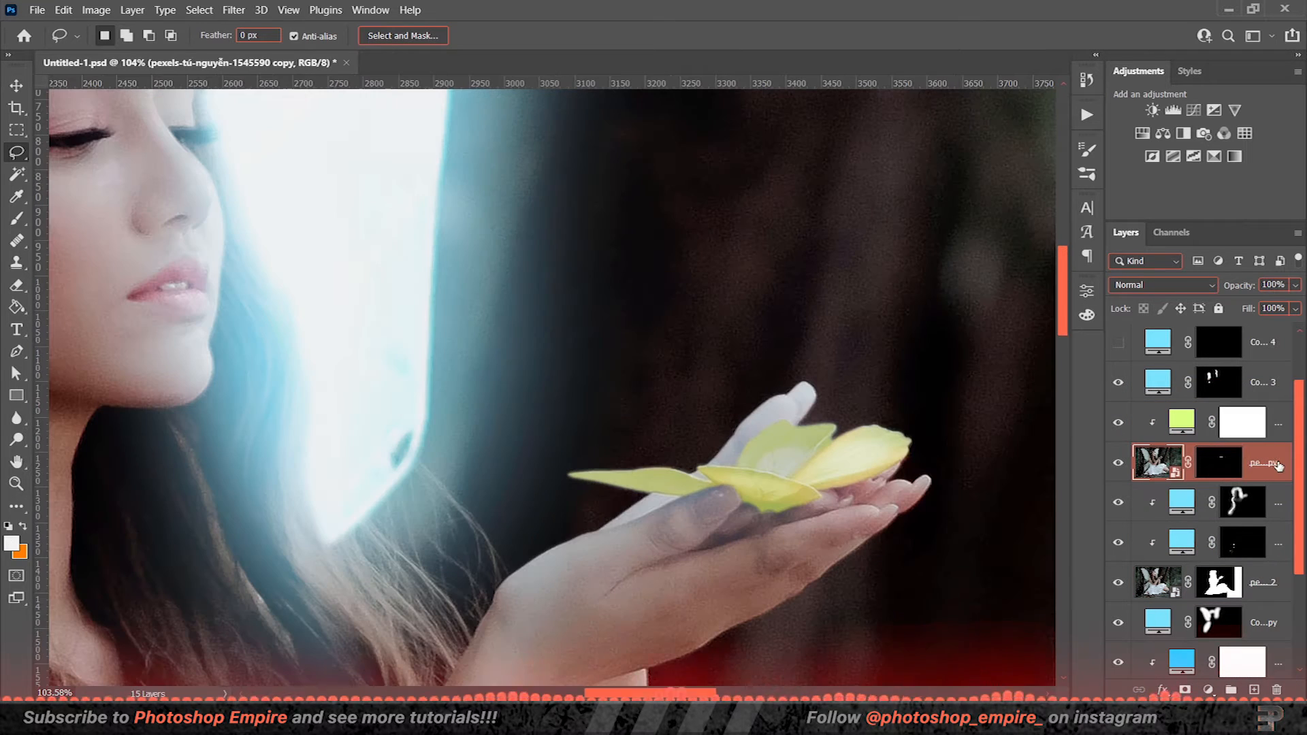
key("ctrl+j")
left_click(1164, 285)
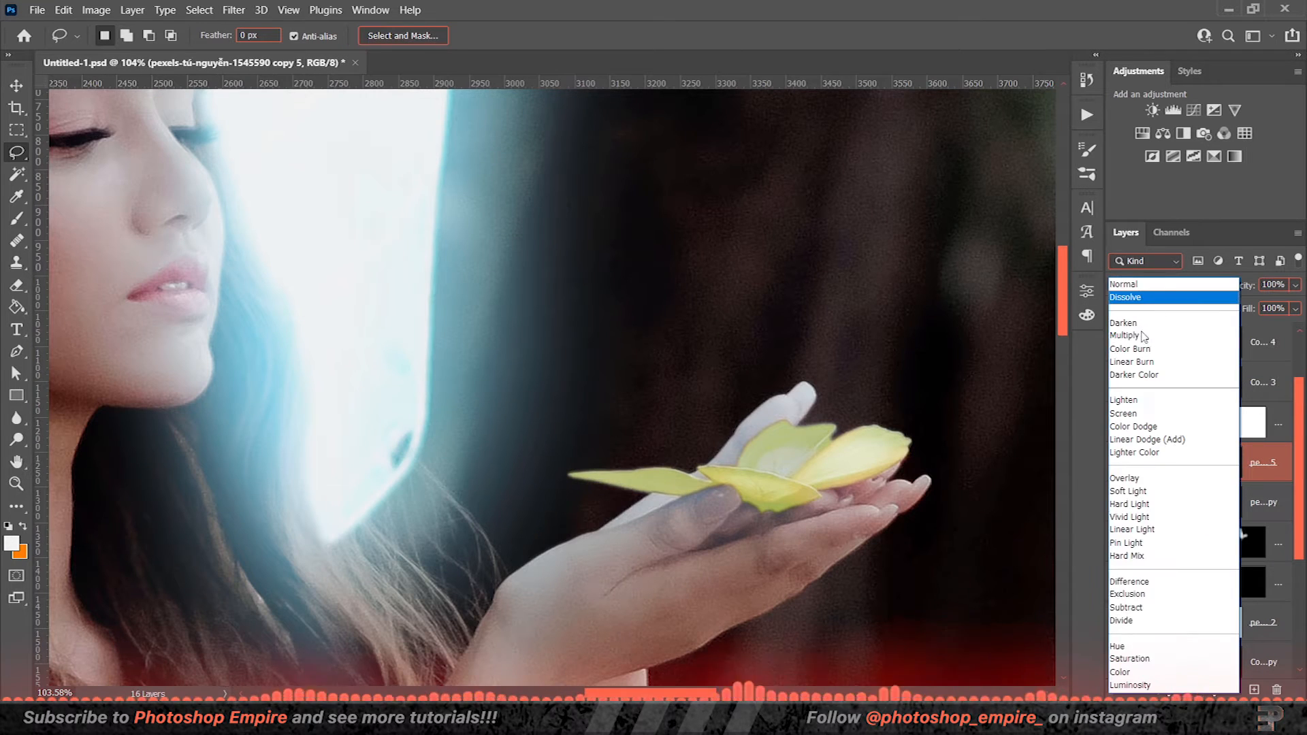
left_click(1132, 414)
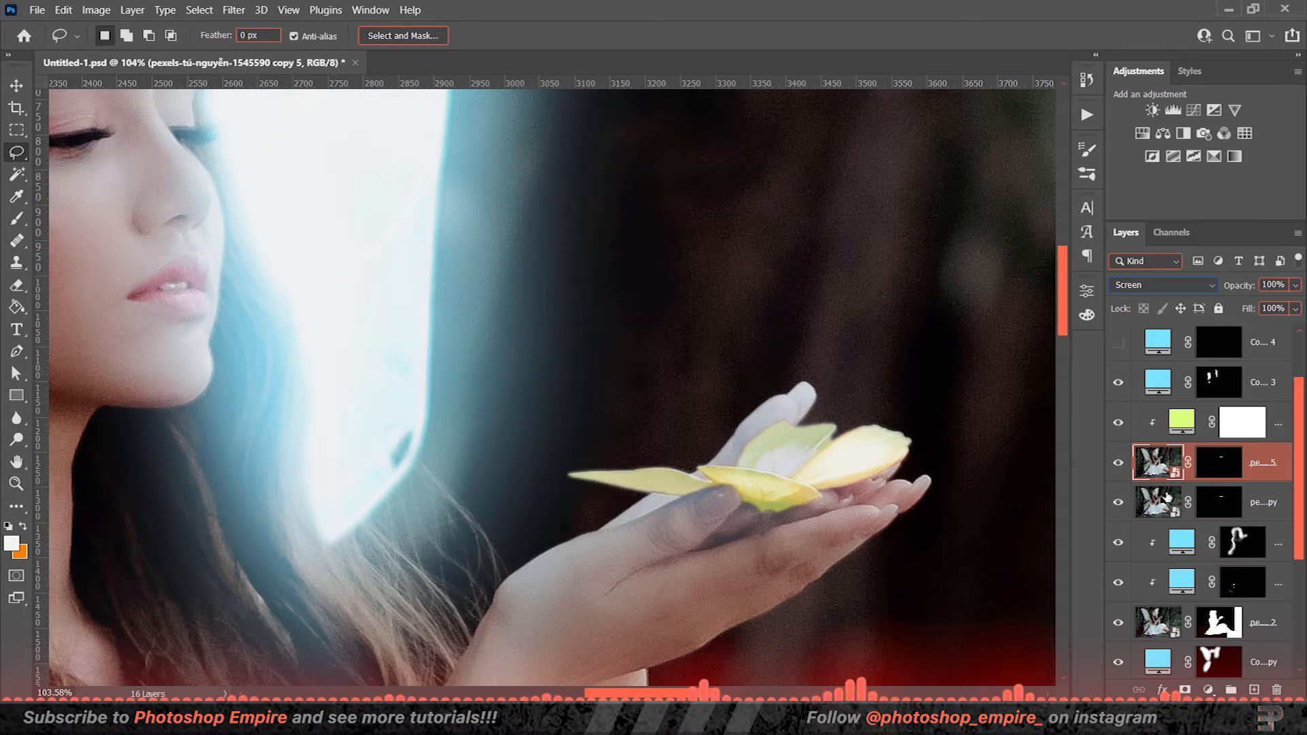
left_click(1120, 470)
left_click(1120, 469)
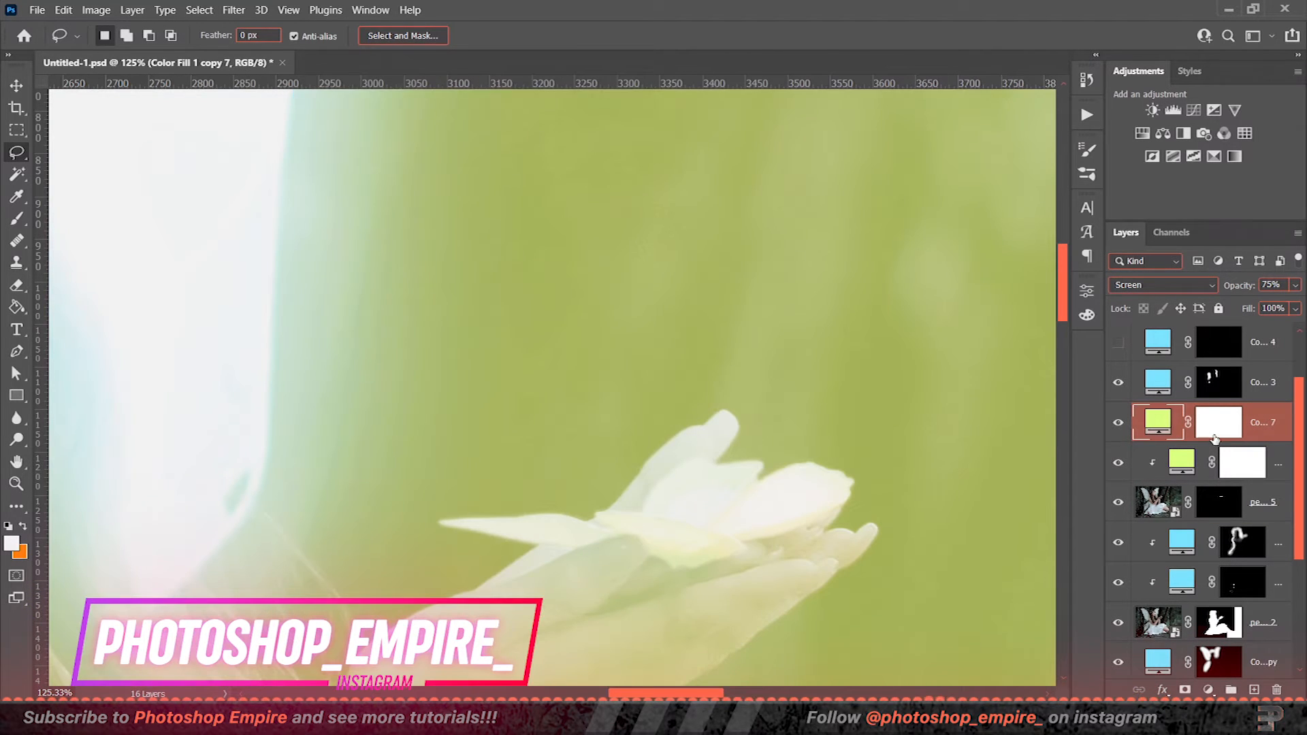
- Restore the default colours and invert the unclipped yellow-green fill's layer mask to black
left_click(1218, 422)
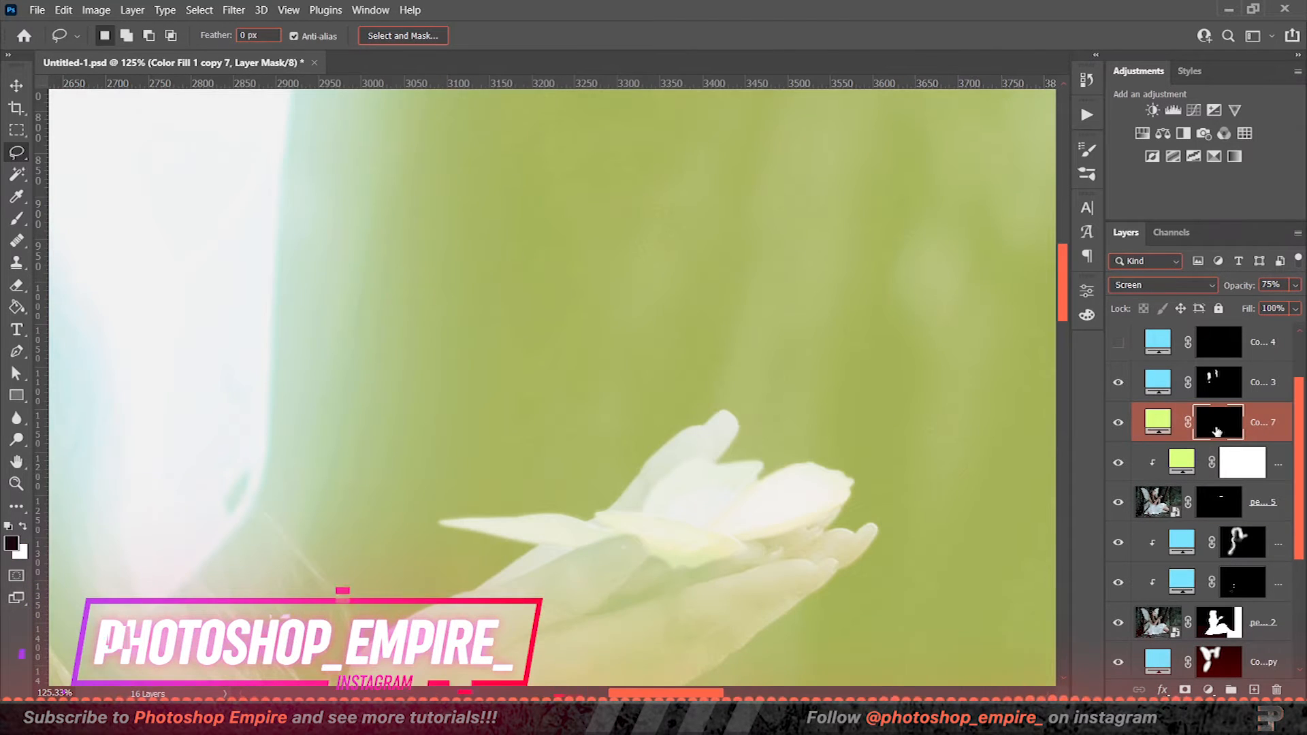
key("d")
key("ctrl+i")
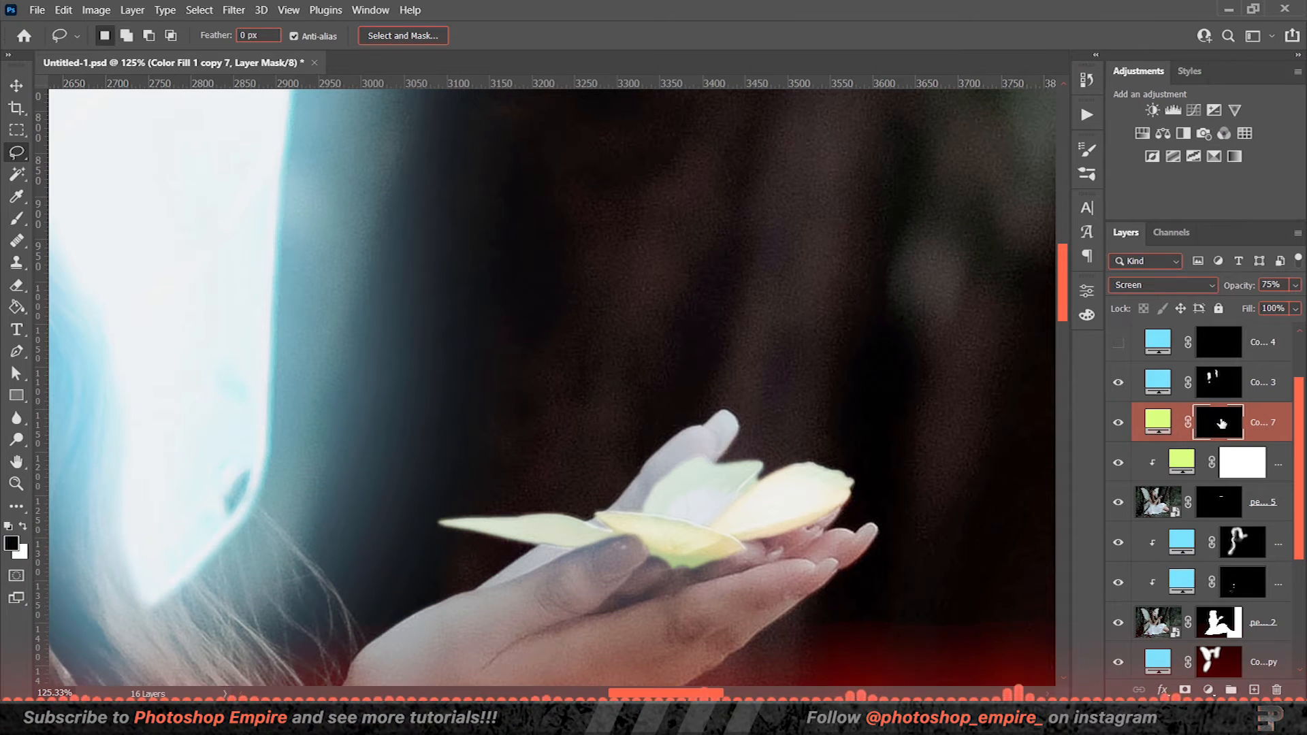
- Paint a yellow-green glow around the hand-held butterfly on the fill's mask with a 400 px, 0% hardness brush at 49% flow
key("b")
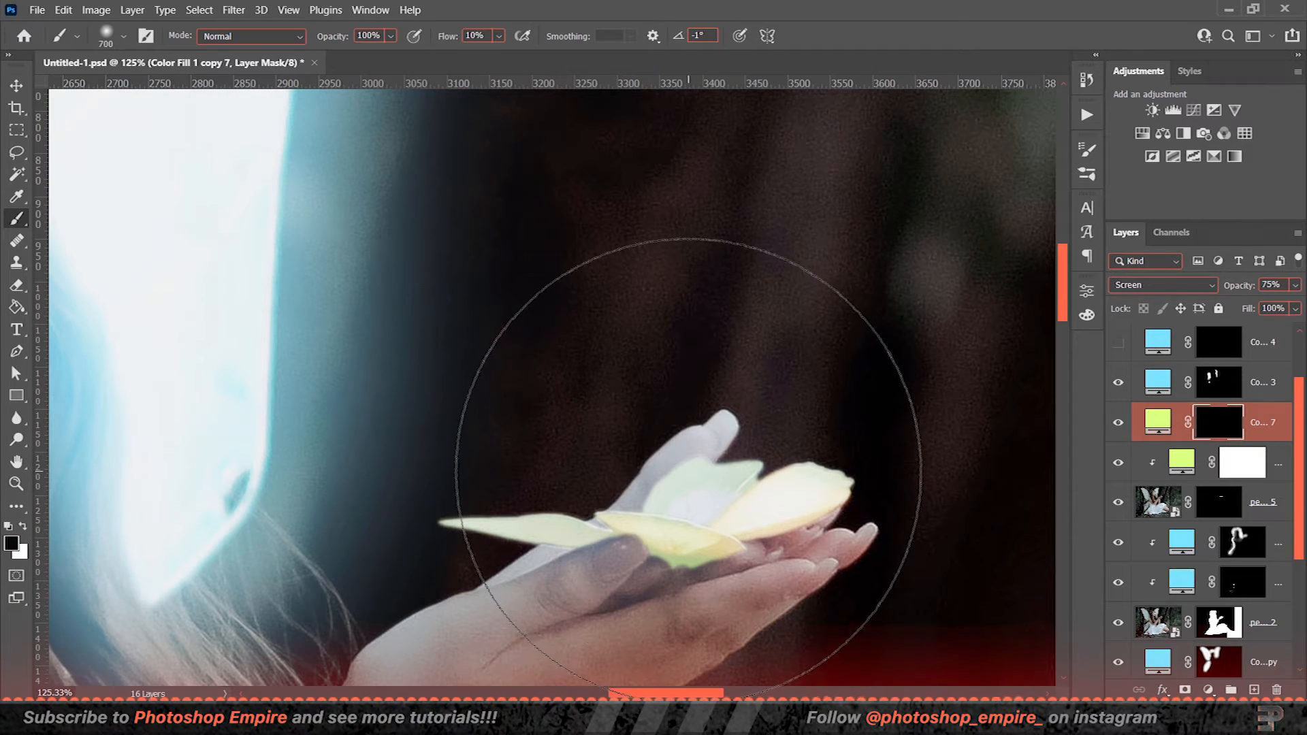
right_click(679, 472)
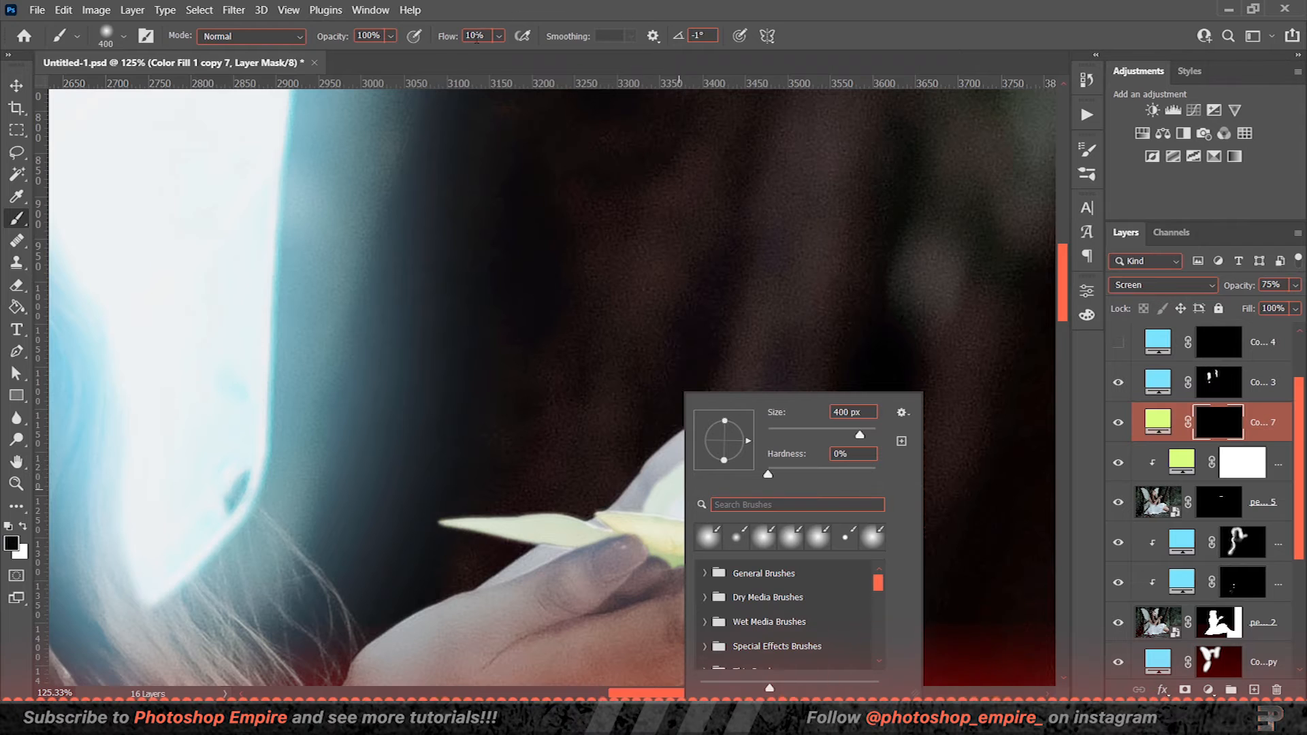
left_click(472, 36)
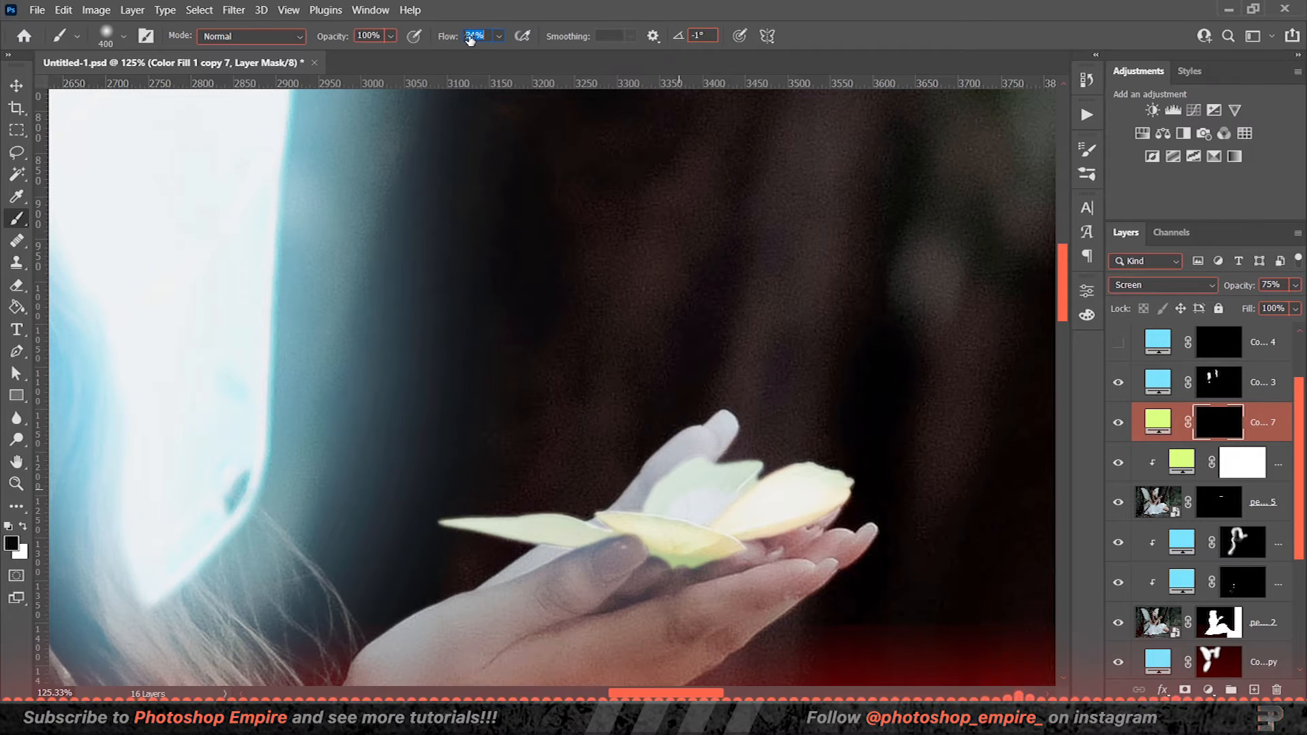
left_click_drag(448, 40, 454, 39)
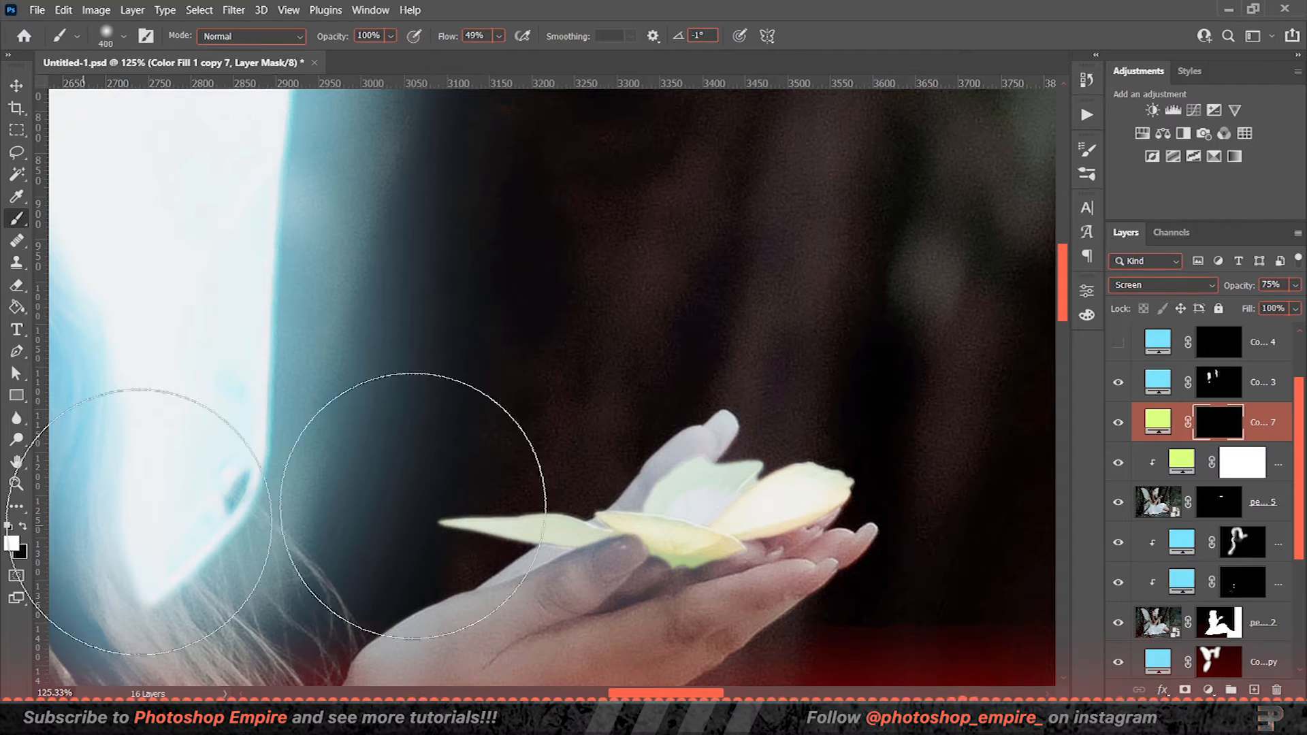
mouse_move(558, 493)
left_mouse_down()
mouse_move(467, 517)
mouse_move(640, 512)
mouse_move(610, 487)
mouse_move(756, 467)
mouse_move(735, 533)
left_mouse_up()
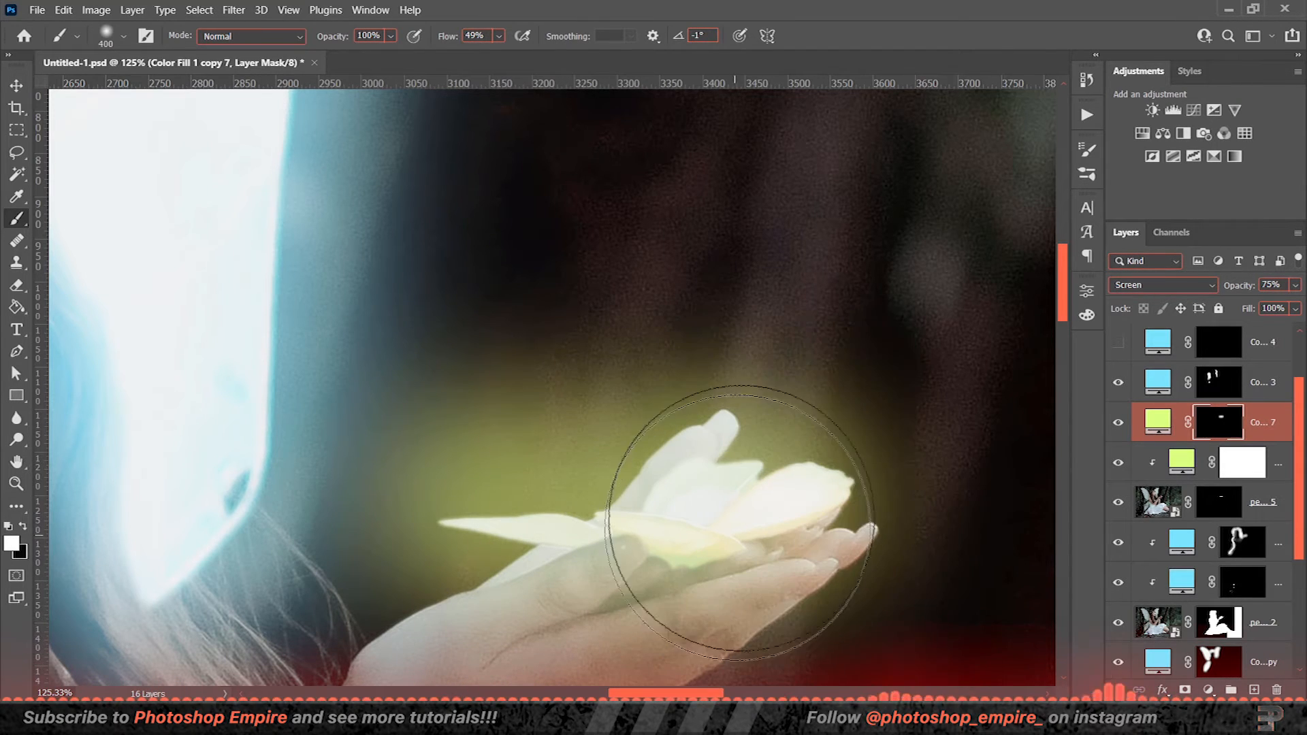
scroll(705, 534, "down", 3)
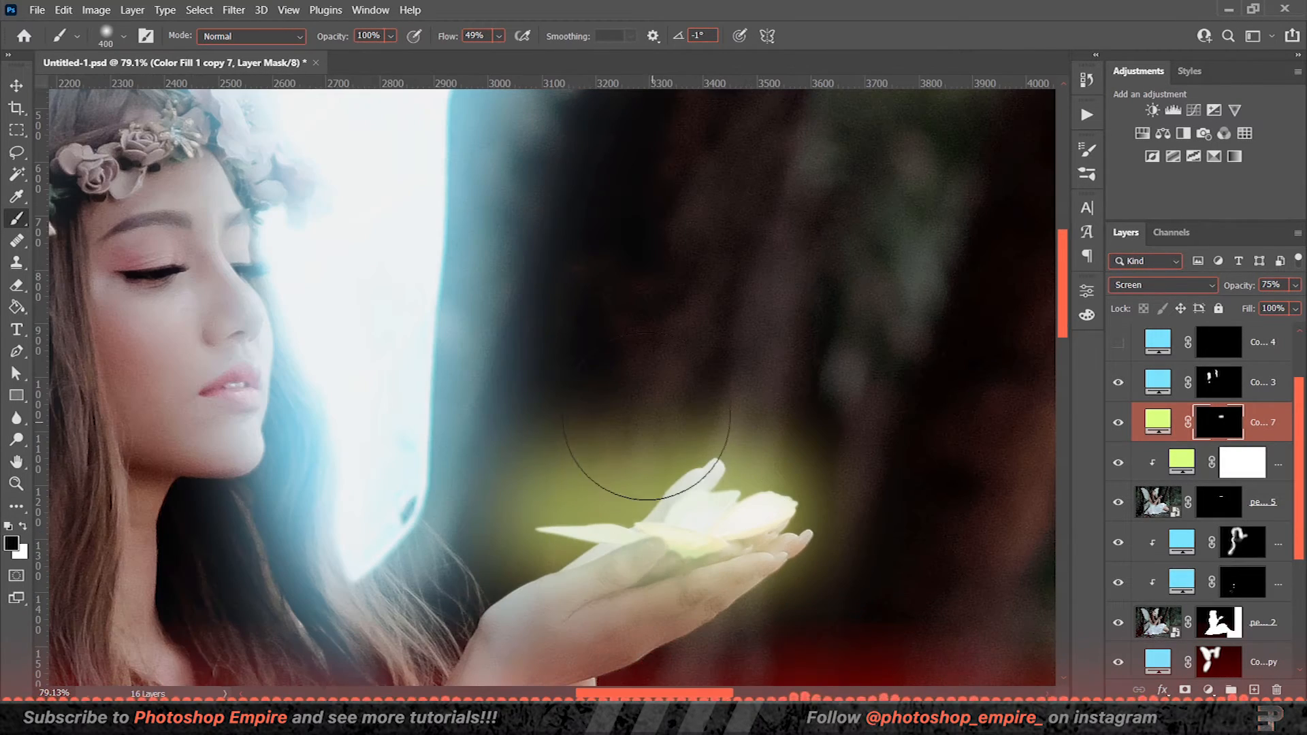
key("bracketright")
key("bracketright")
key("bracketright")
key("bracketright")
key("bracketright")
key("ctrl+0")
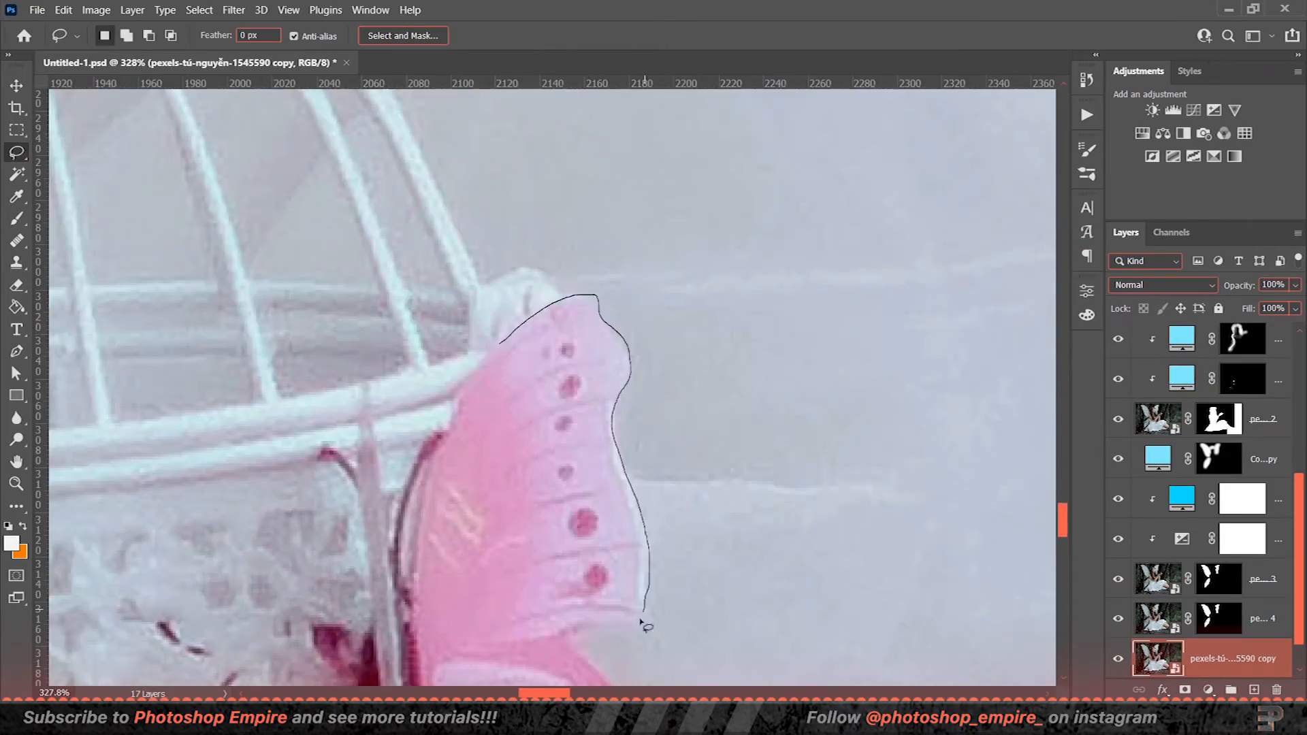
- Outline the pink butterfly on the birdcage with the Lasso, including its darker wing parts between the bars
left_click_drag(633, 616, 687, 630)
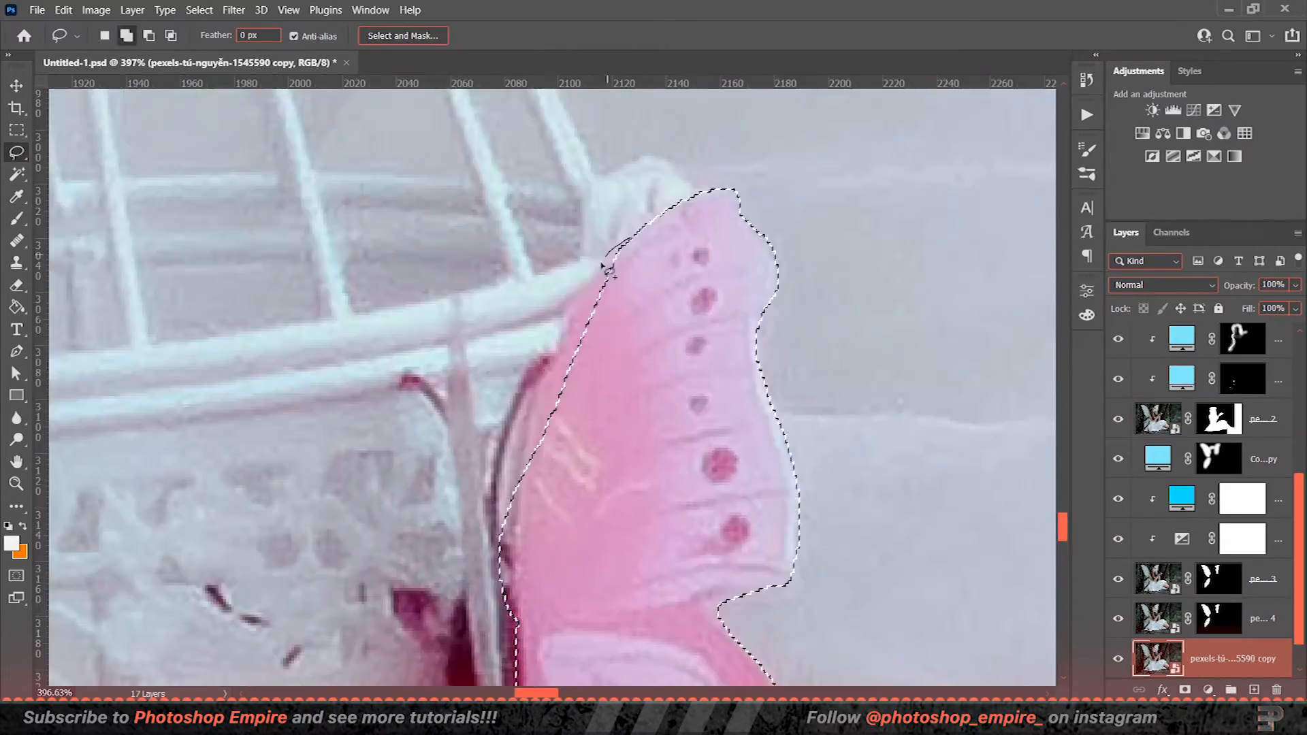
scroll(701, 565, "up", 2)
mouse_move(703, 564)
left_mouse_down()
mouse_move(696, 503)
mouse_move(781, 412)
left_mouse_up()
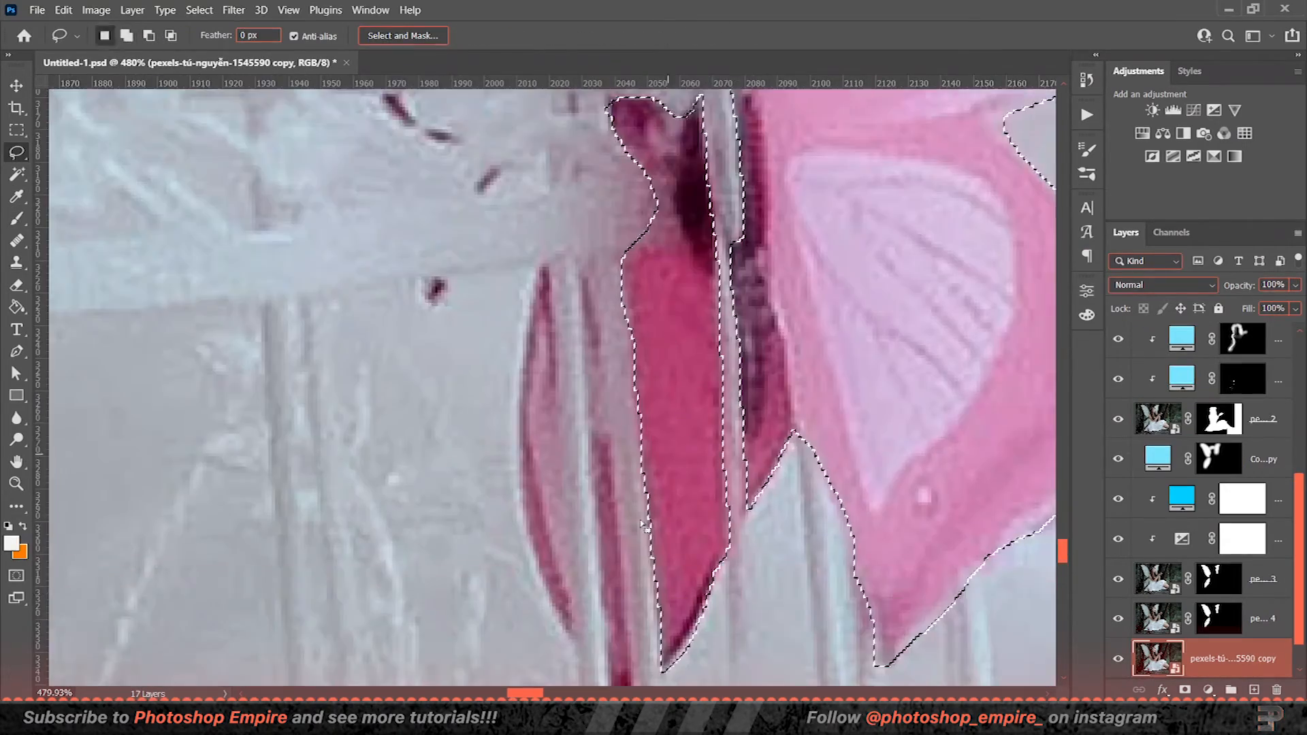
scroll(694, 443, "up", 1)
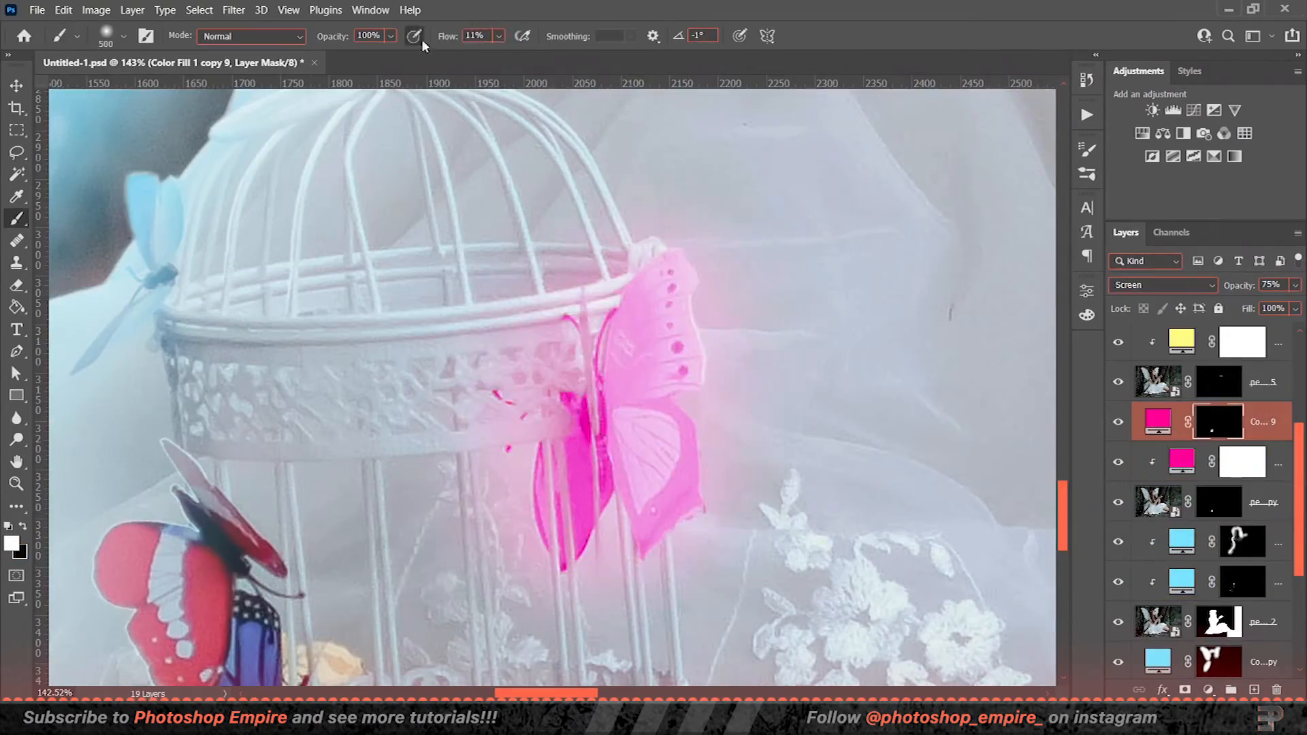
- Add the red butterfly's remaining upper wing to the Lasso selection beside the birdcage
left_click(1164, 284)
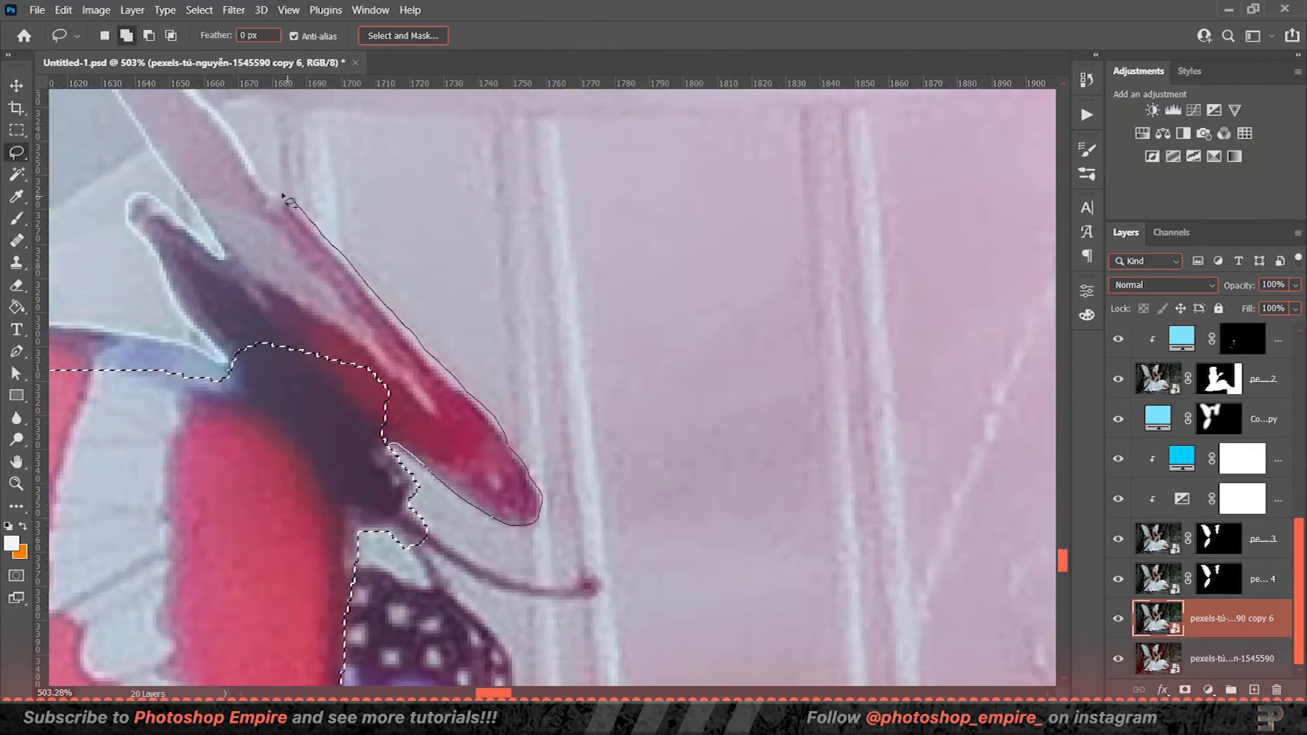
left_click_drag(501, 548, 415, 555)
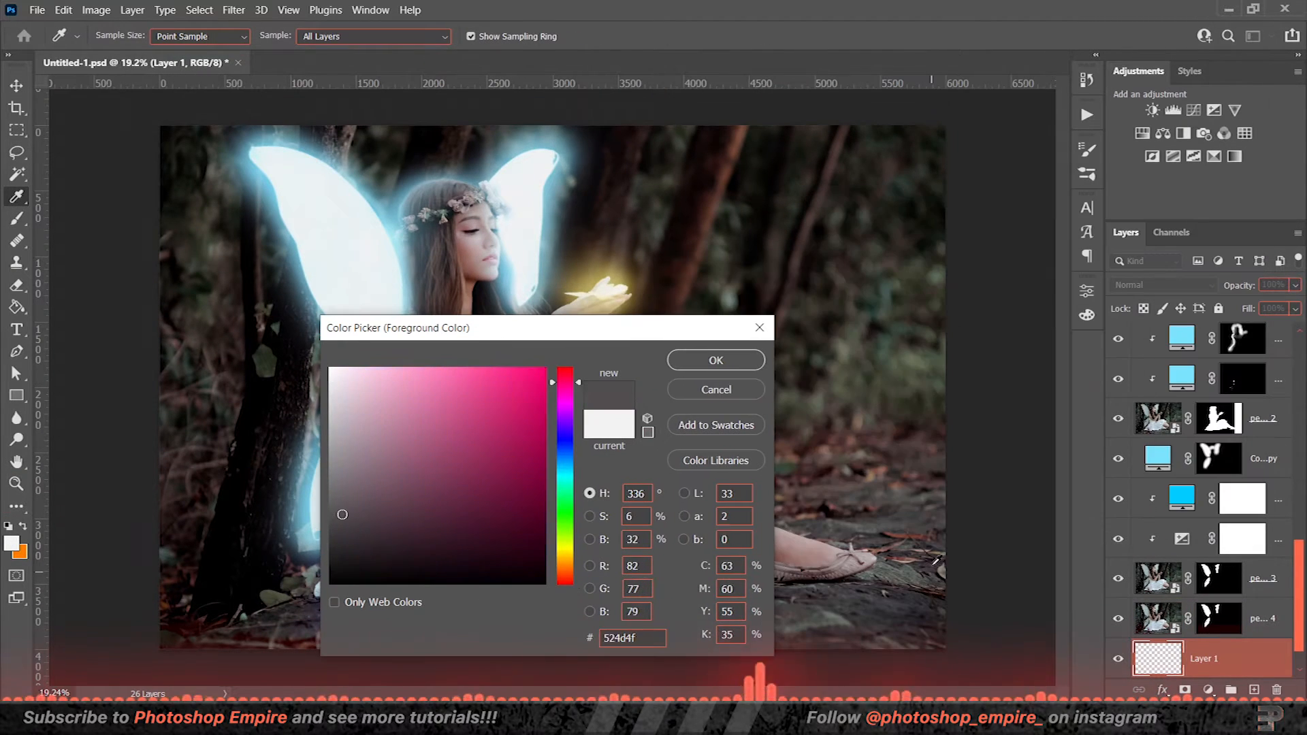
- Sample dark grey #2b272a from the forest ground as the foreground colour and switch to the Brush tool
left_click(939, 556)
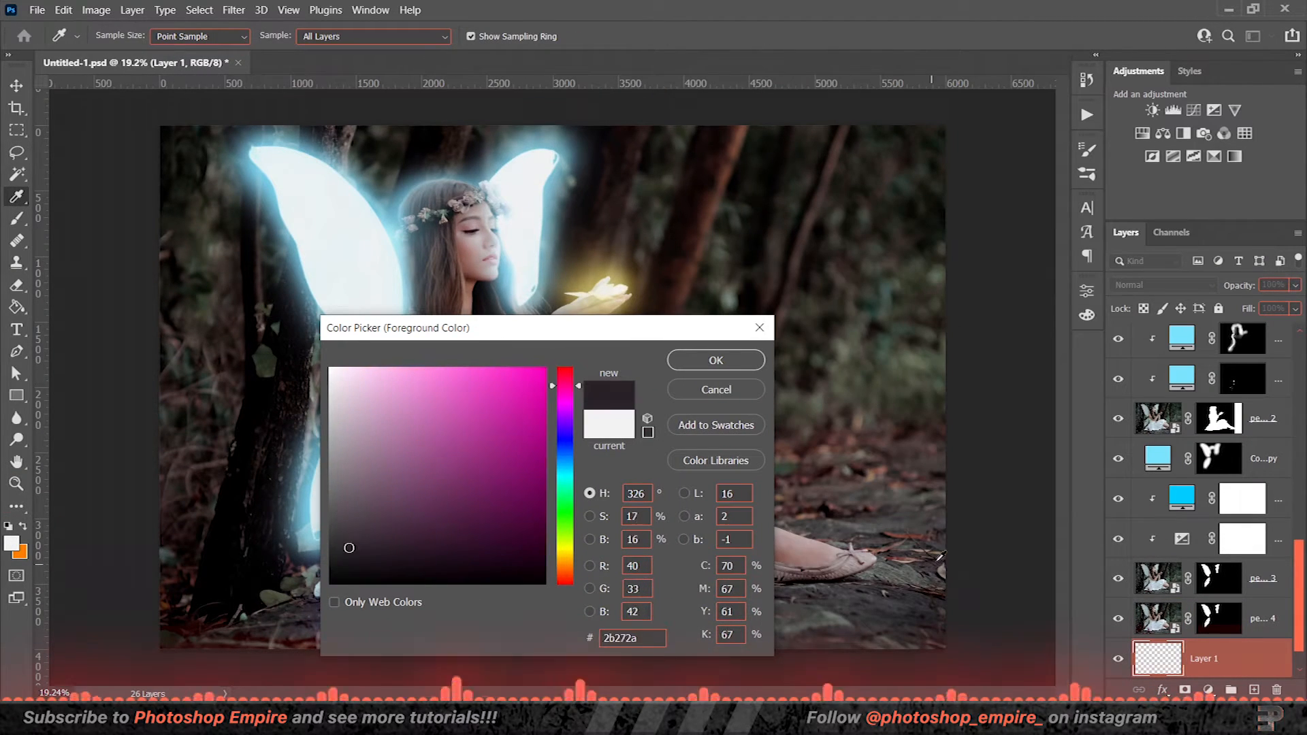
left_click(720, 369)
key("b")
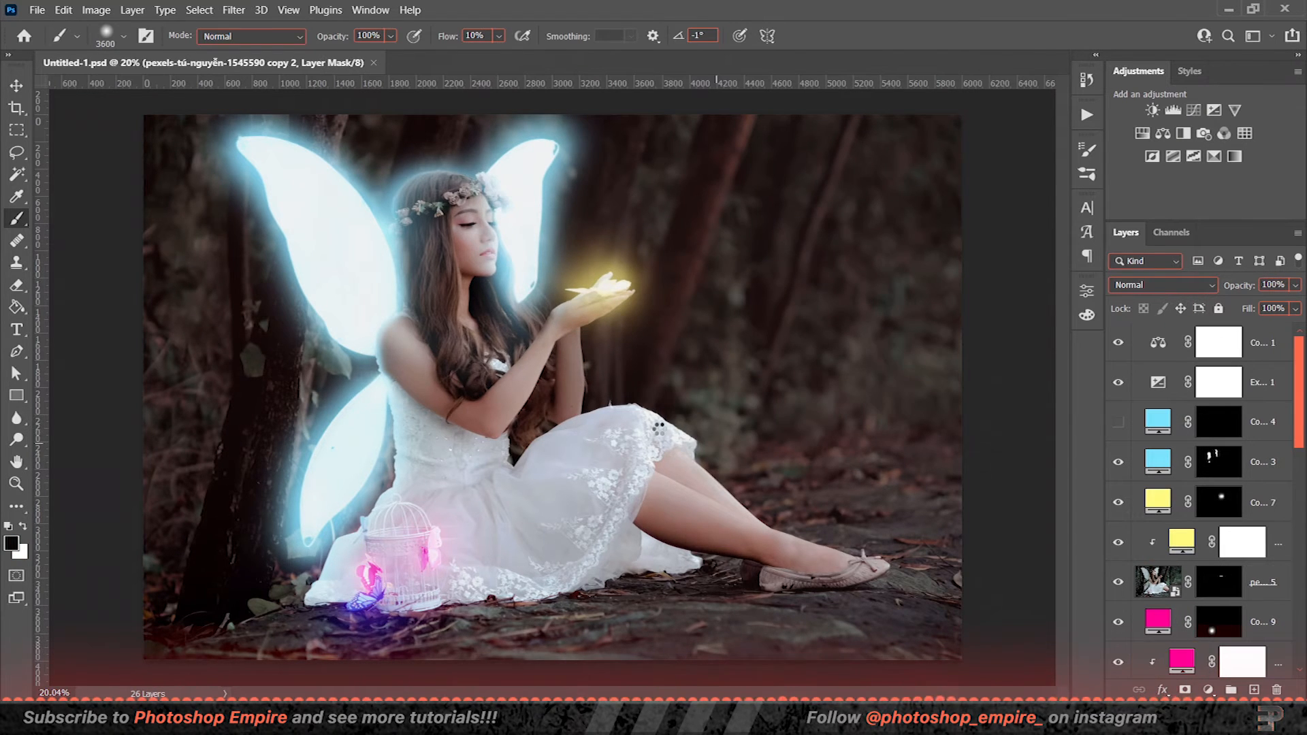
- Scale the orange sparks image to 197.06% and shift it horizontally so it covers the whole canvas
key("ctrl+t")
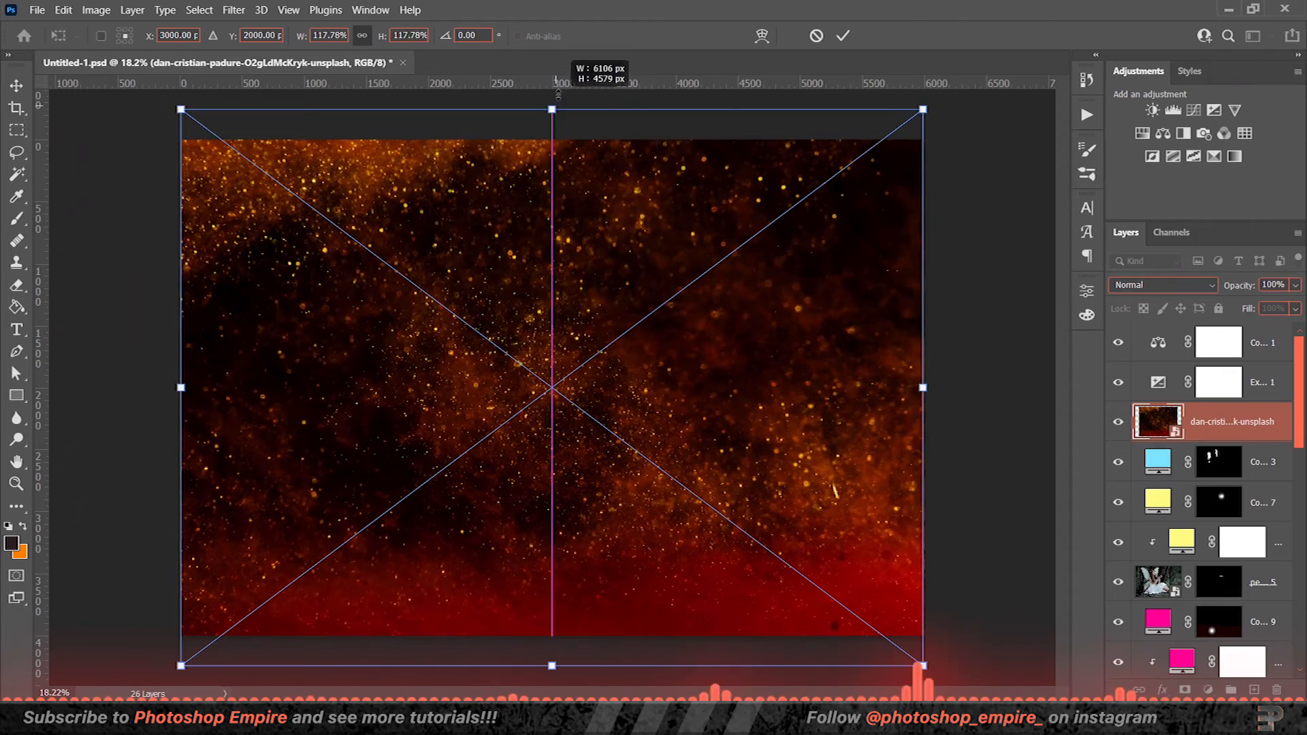
left_click_drag(565, 108, 615, 2)
key("ctrl+minus")
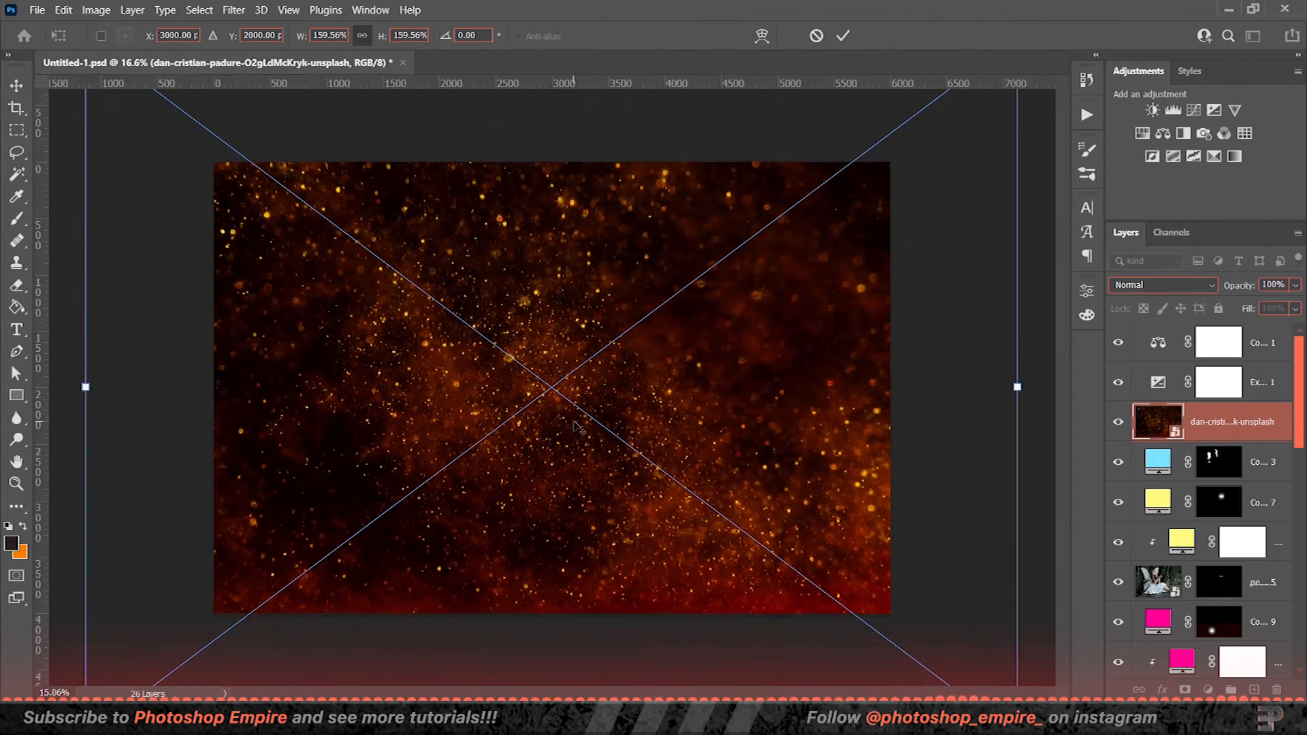
left_click_drag(878, 393, 959, 401)
left_click(843, 35)
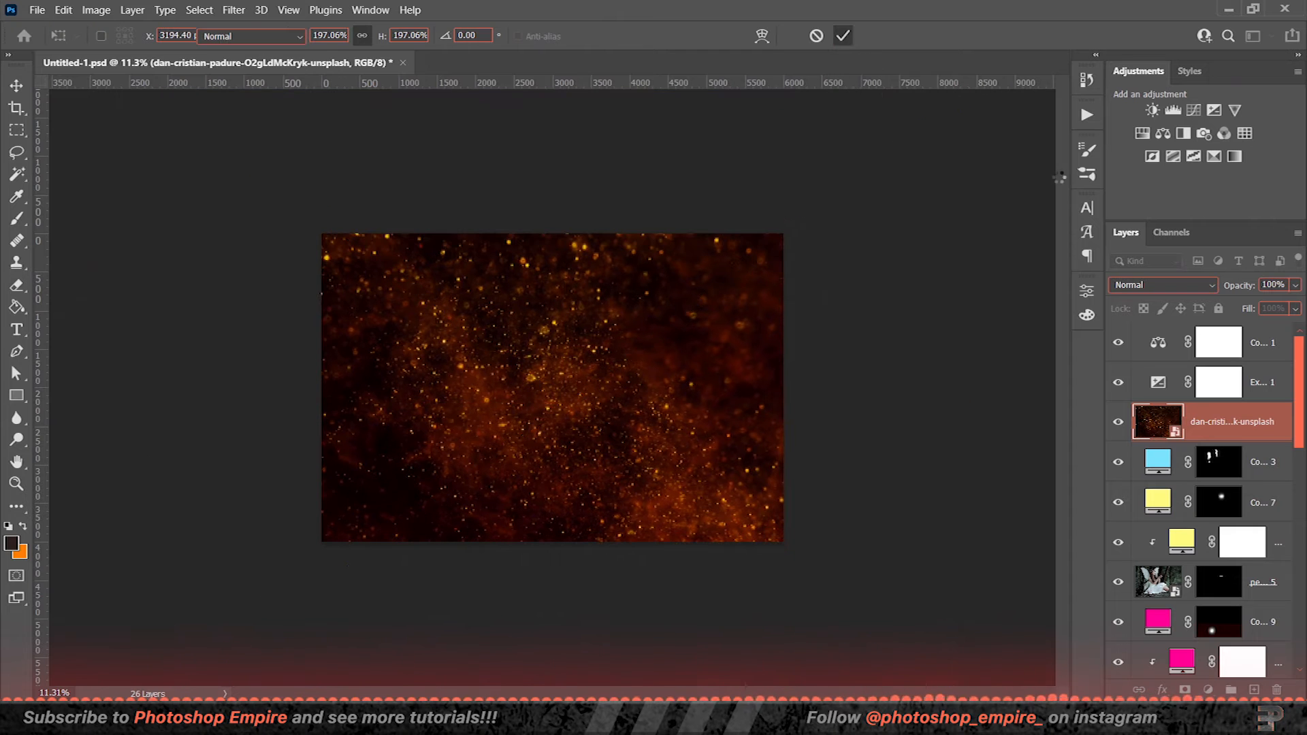
- Blend the sparks layer with Screen and decline rasterizing its smart object
left_click(1157, 285)
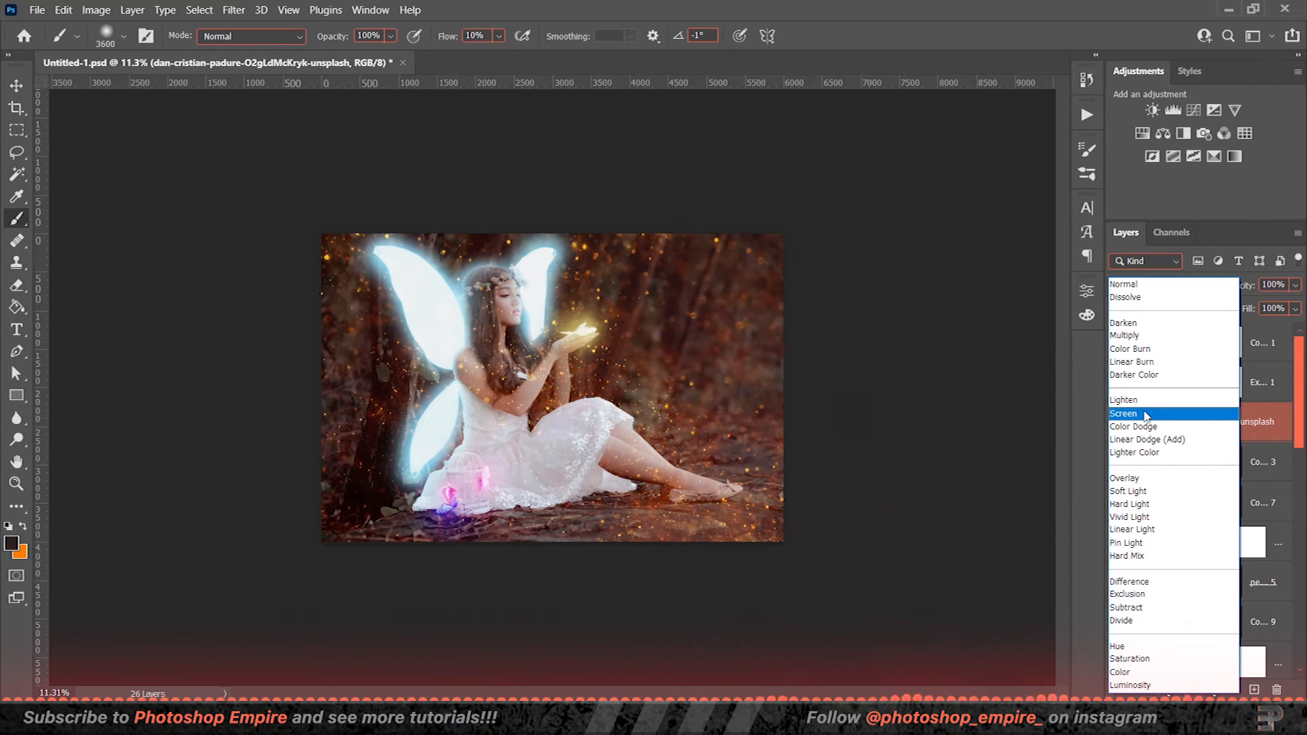
left_click(1146, 415)
left_click(564, 444)
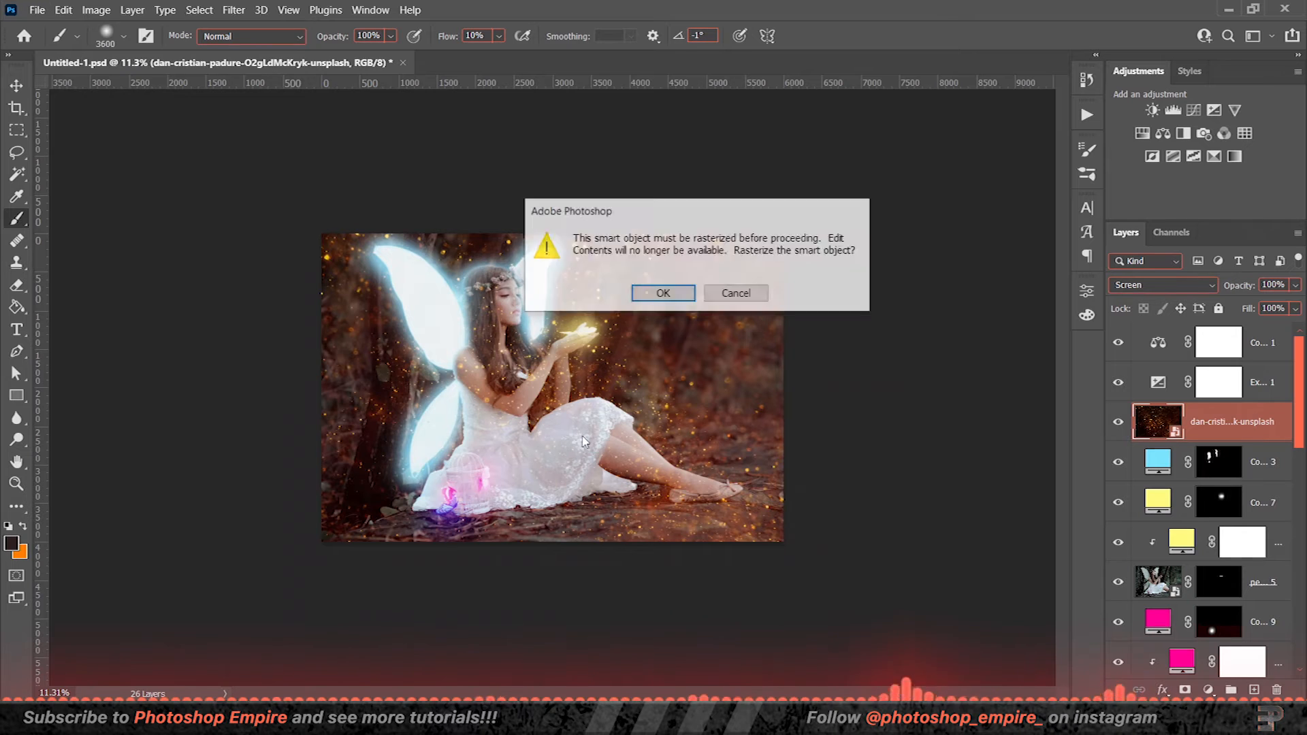
left_click(737, 302)
scroll(552, 388, "up", 3)
scroll(608, 403, "up", 1)
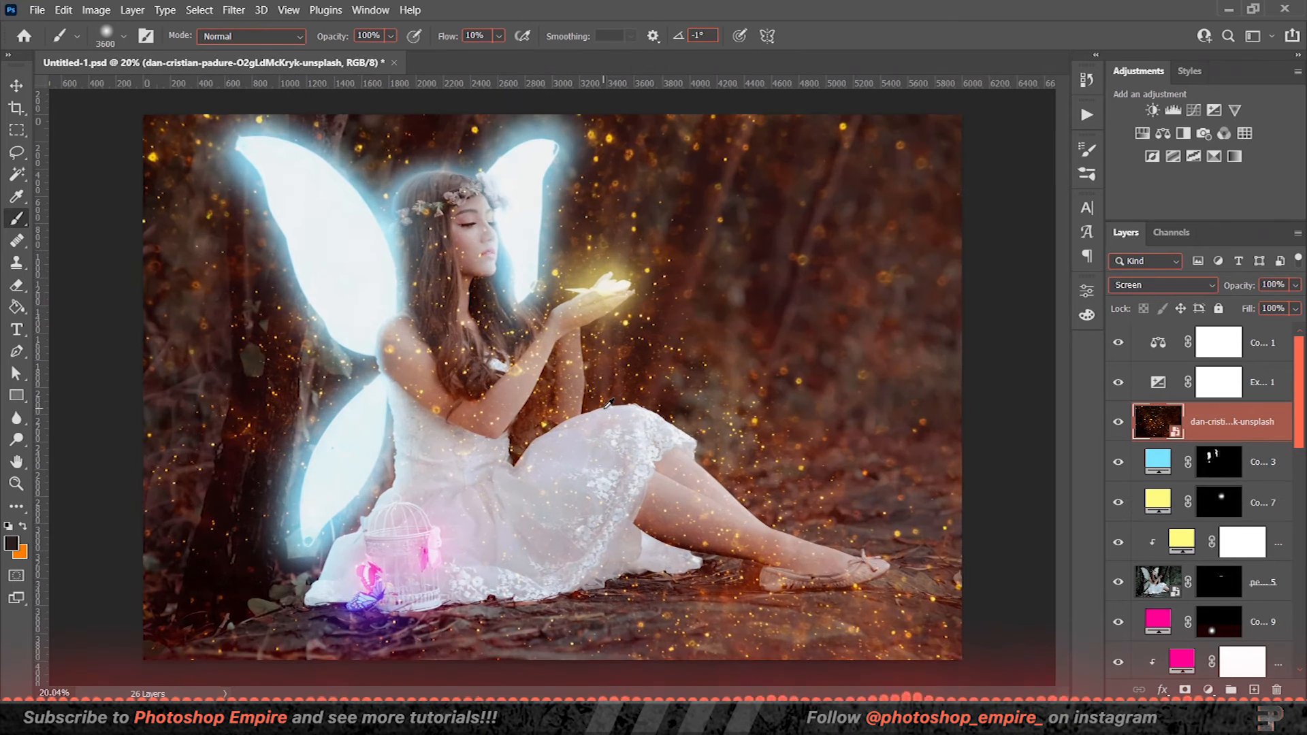
- Clip a Hue/Saturation adjustment to the sparks layer, colorize it with saturation 75, and shift its hue
left_click(1142, 134)
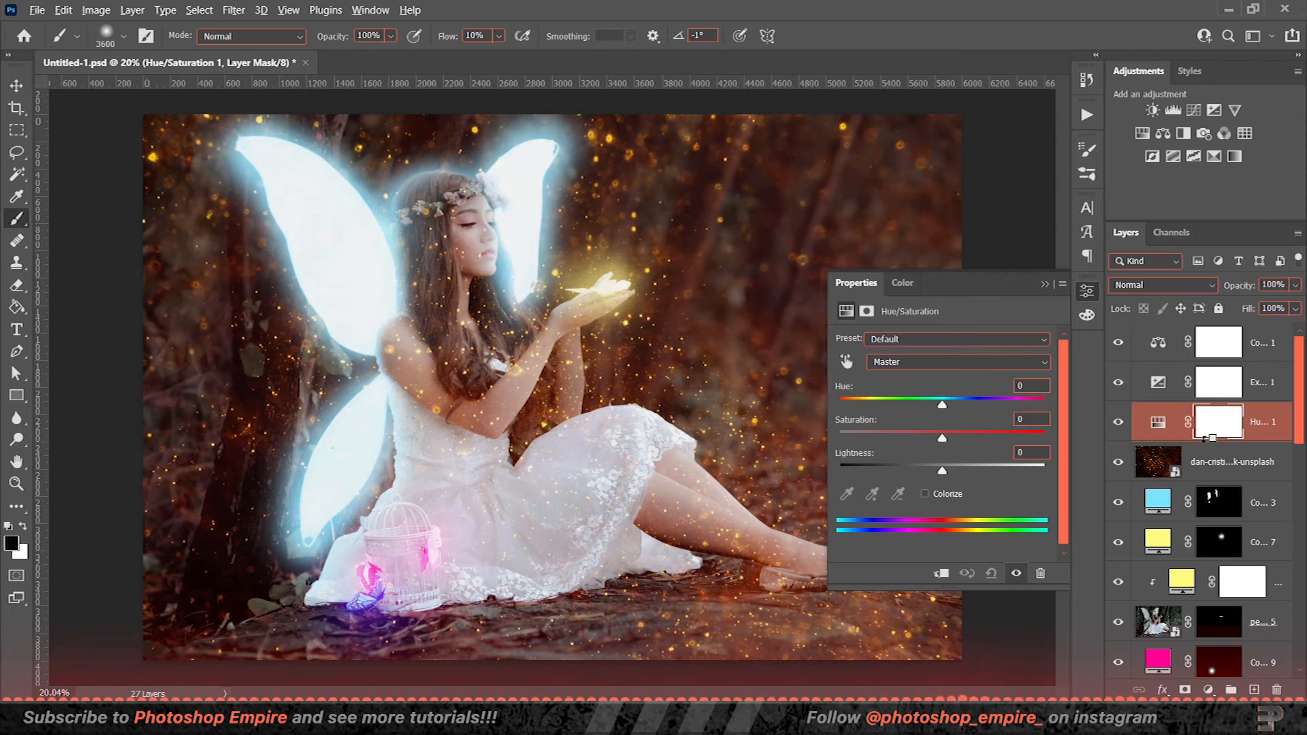
left_click(1203, 449, "alt")
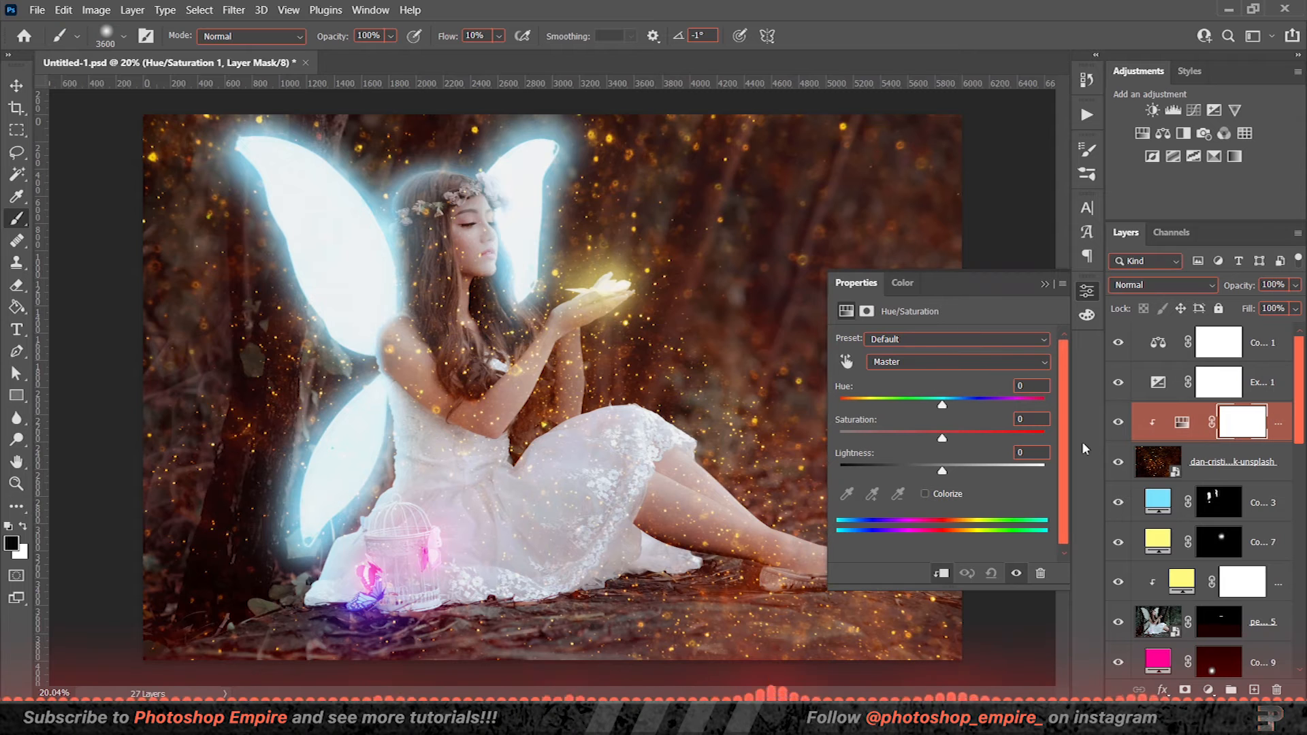
left_click(924, 492)
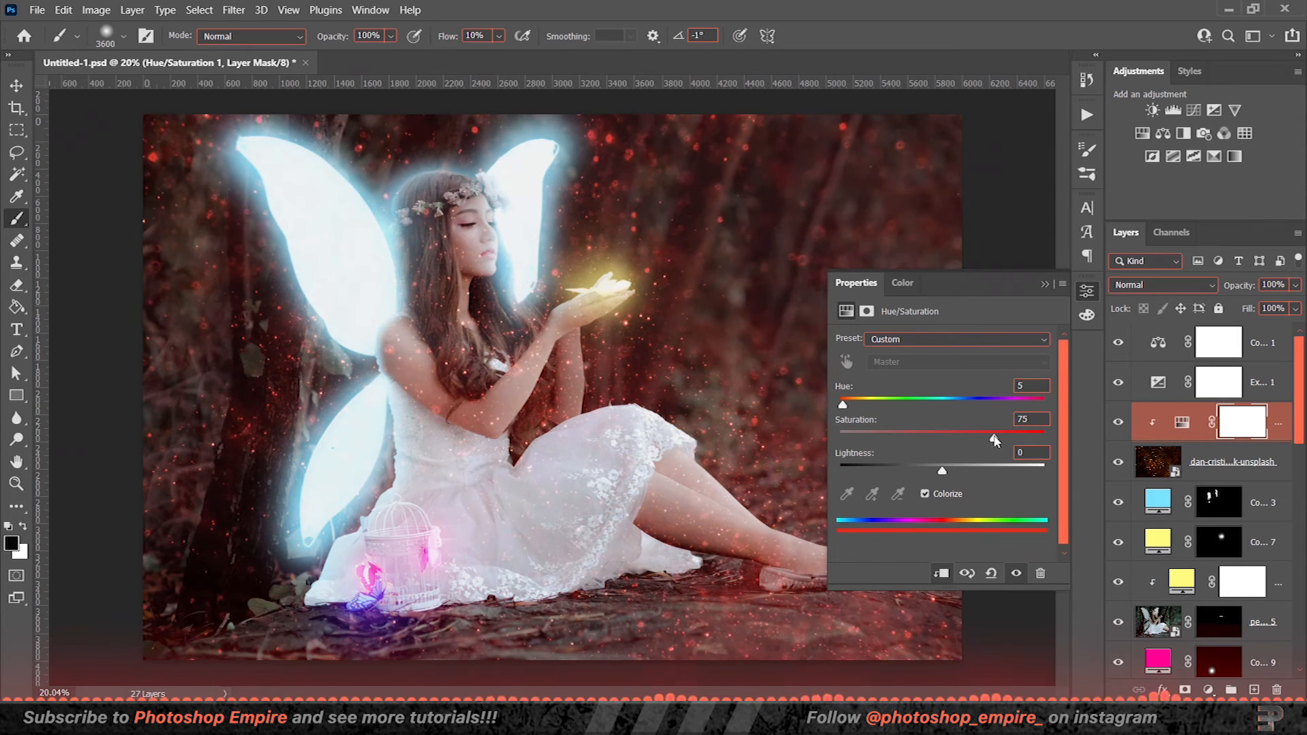
left_click_drag(857, 407, 962, 402)
- Add a layer mask to the sparks layer
left_click(1157, 461)
left_click(1185, 690)
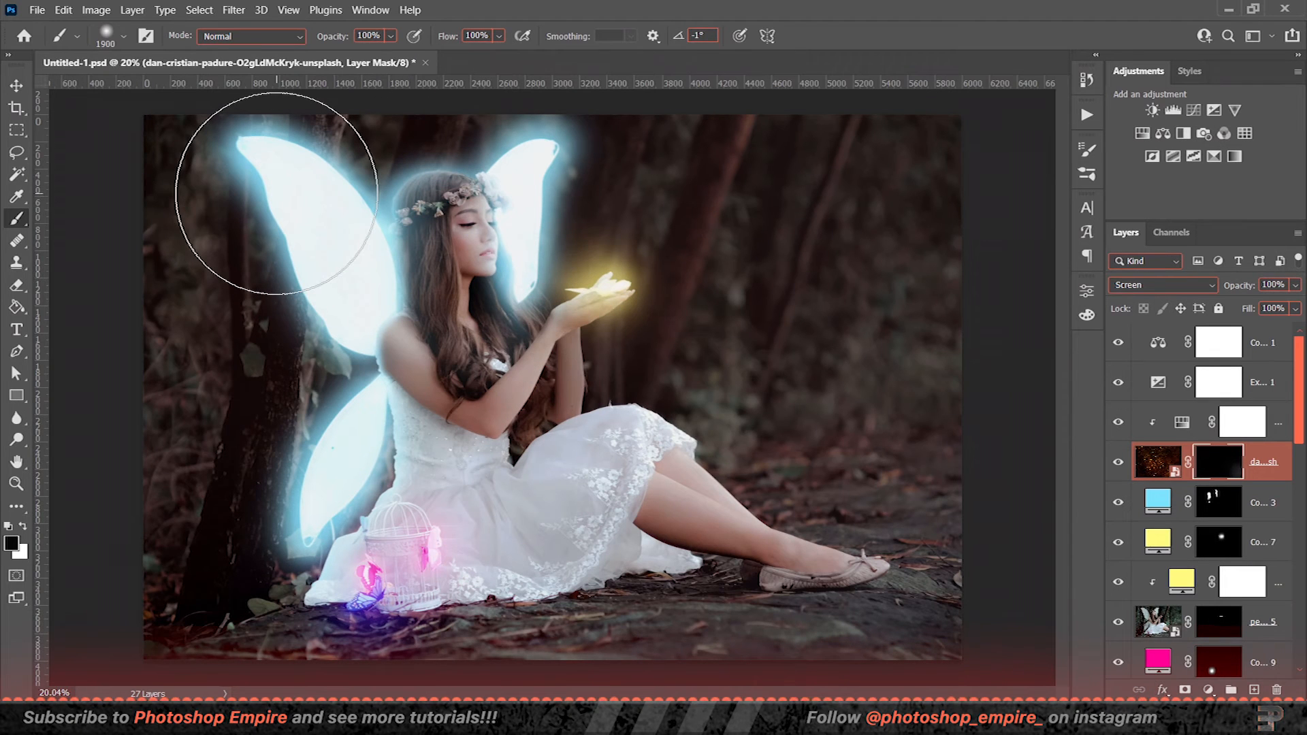
- Reveal the sparks around the fairy's wings by painting white on the sparks mask with a 1900 px brush at 50% flow
key("bracketleft")
key("bracketleft")
key("bracketleft")
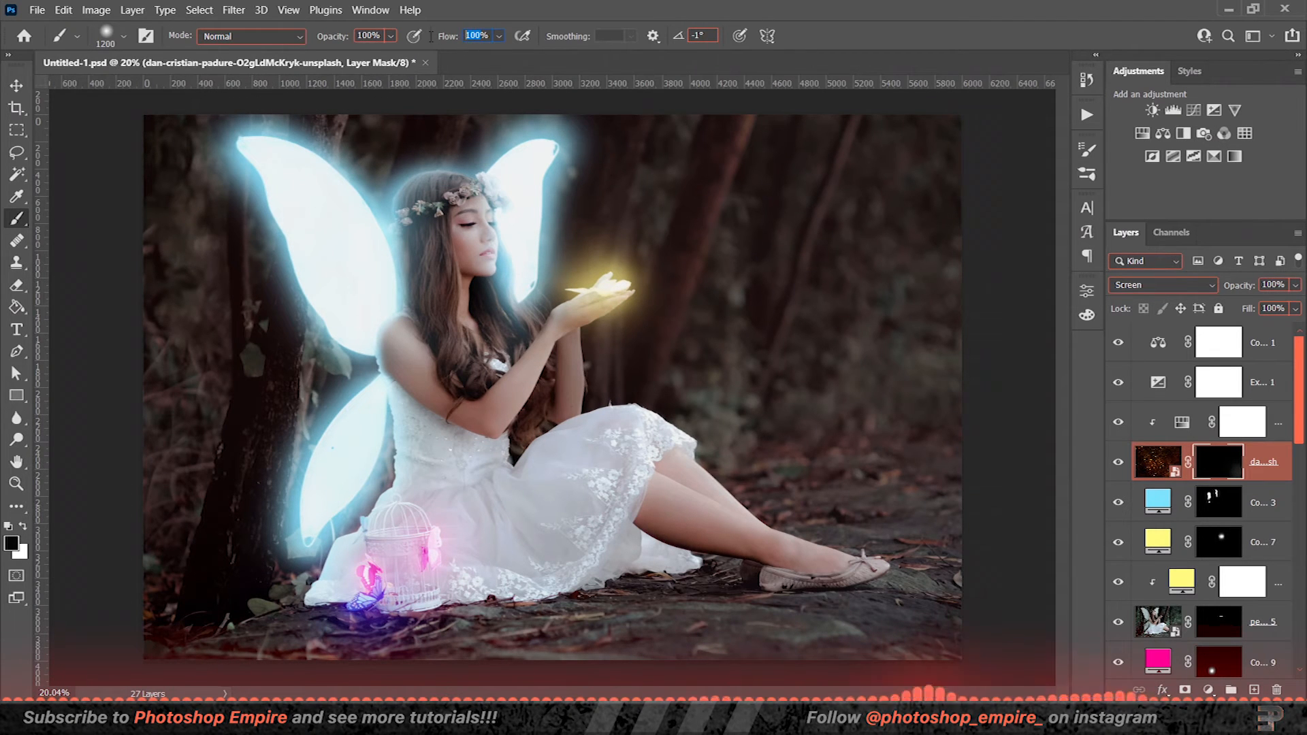
type("50")
key("Return")
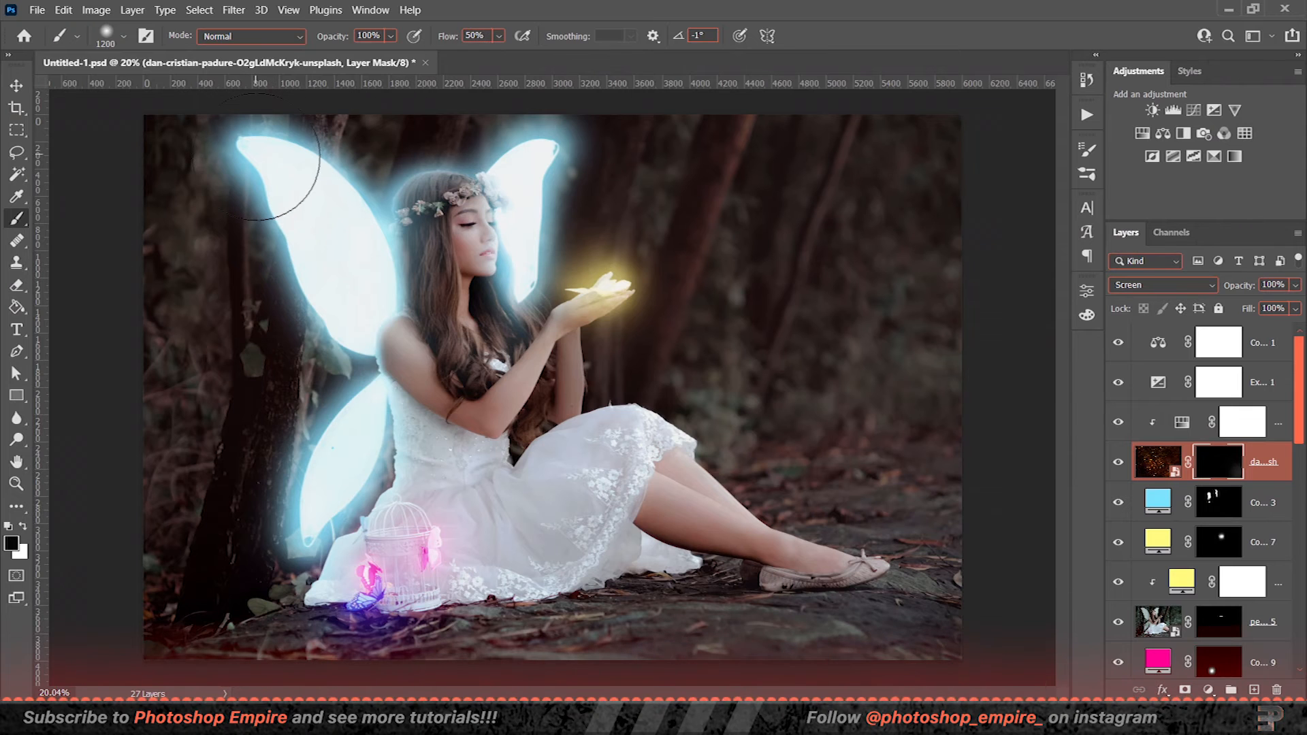
key("bracketright")
key("bracketright")
key("bracketright")
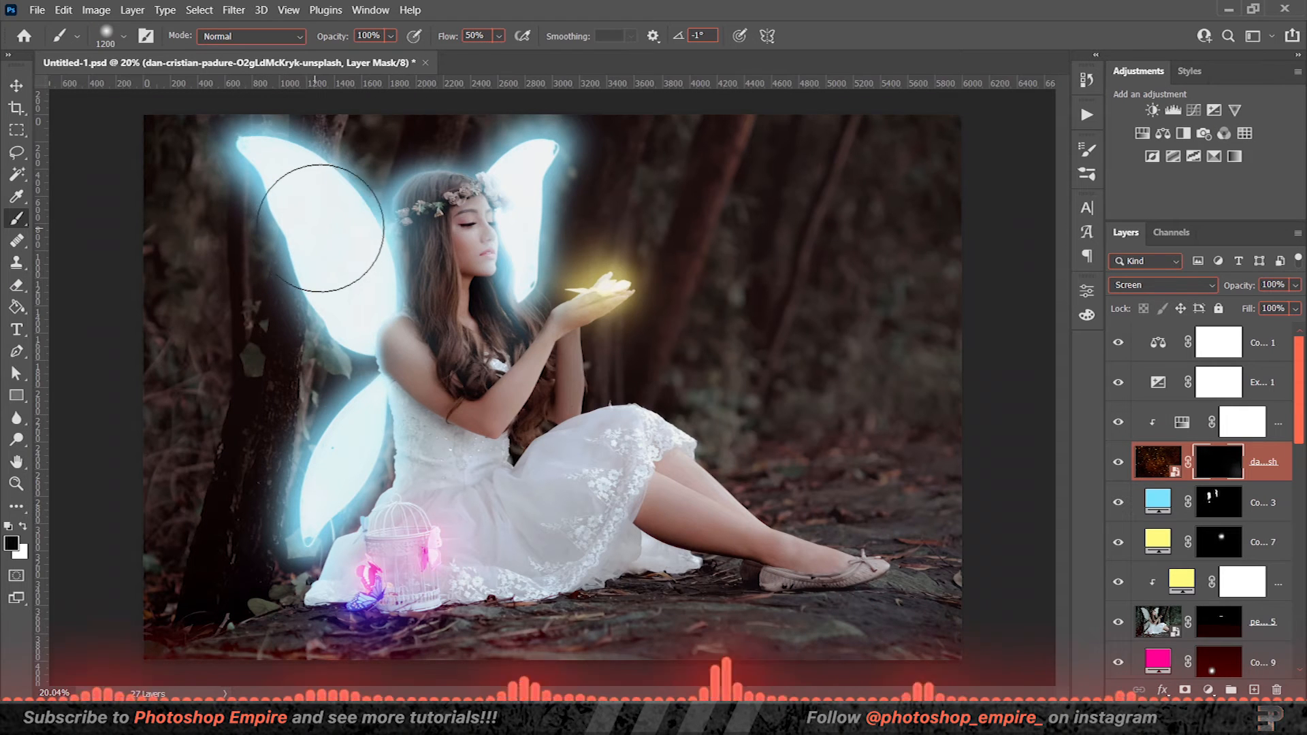
key("bracketright")
key("bracketright")
key("bracketright")
key("bracketright")
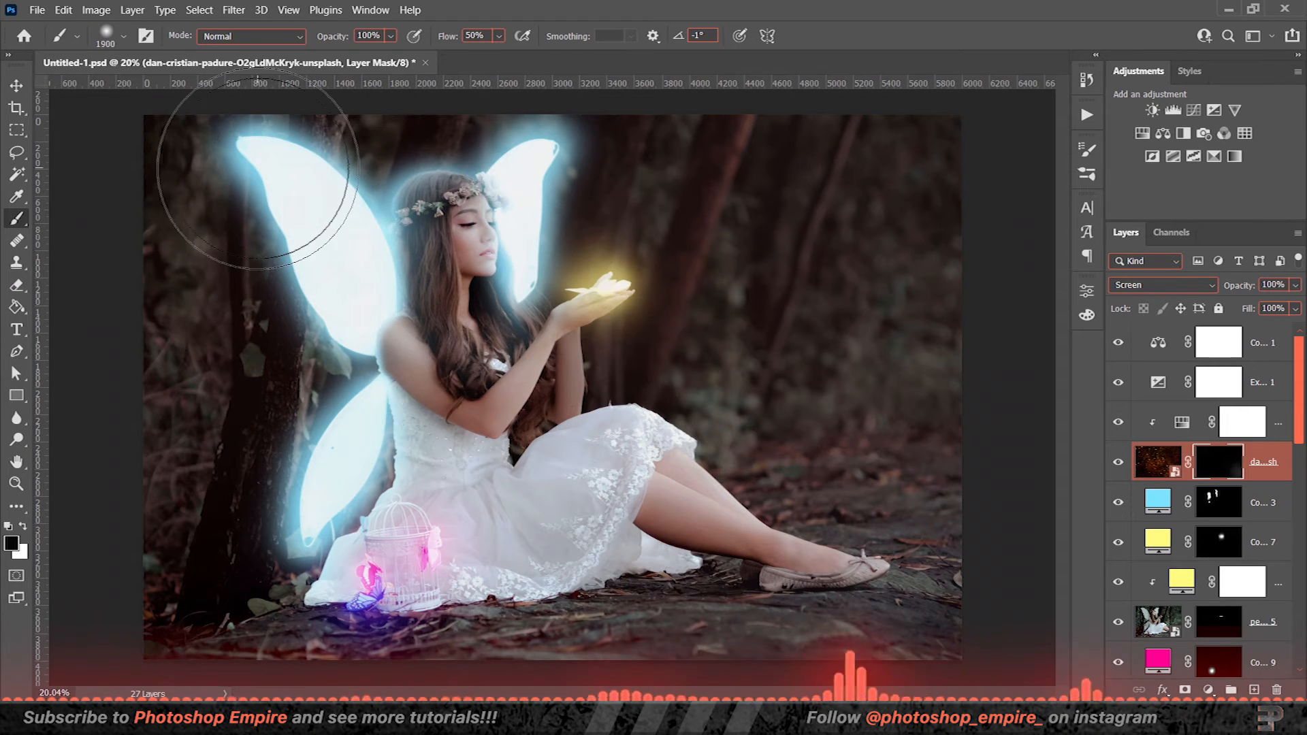
key("x")
mouse_move(286, 208)
left_mouse_down()
mouse_move(305, 212)
mouse_move(320, 538)
left_mouse_up()
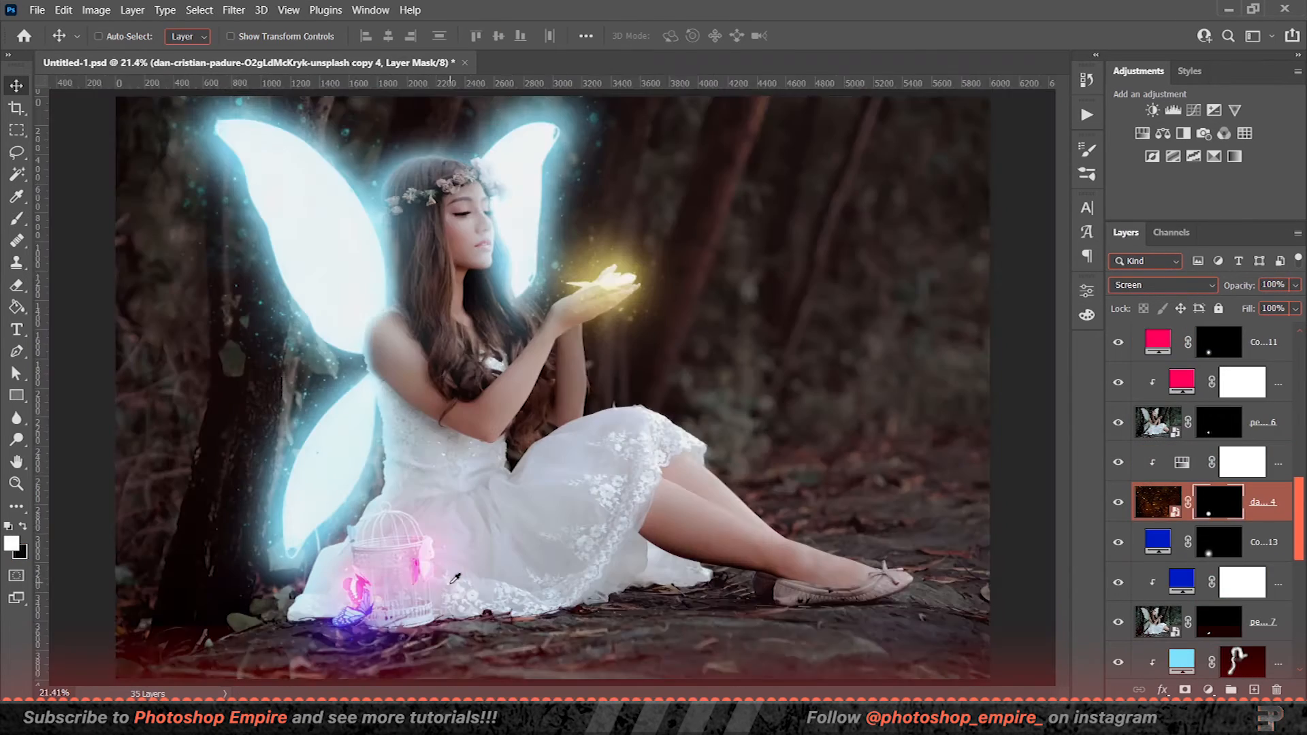
- Stamp all visible layers into a new layer above the Color Balance adjustment and convert it to a smart object
scroll(1223, 440, "up", 3)
scroll(1223, 441, "up", 2)
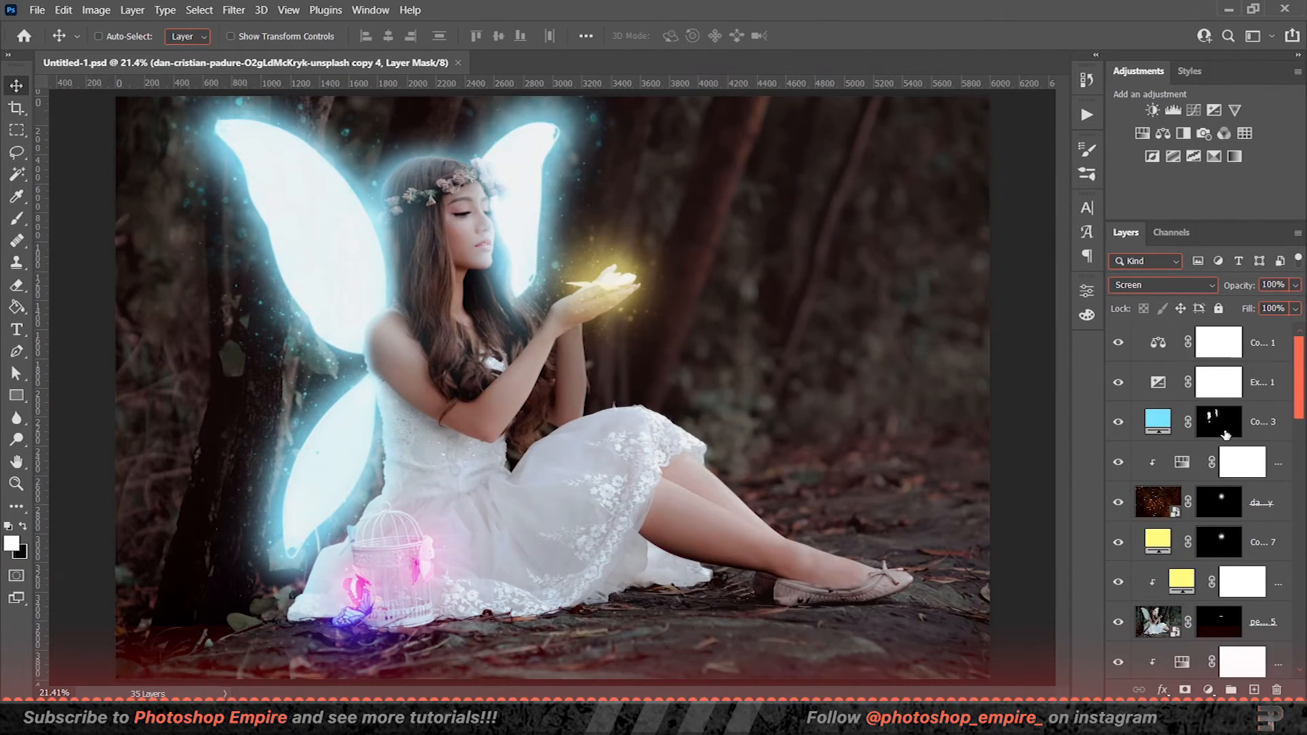
left_click(1274, 355)
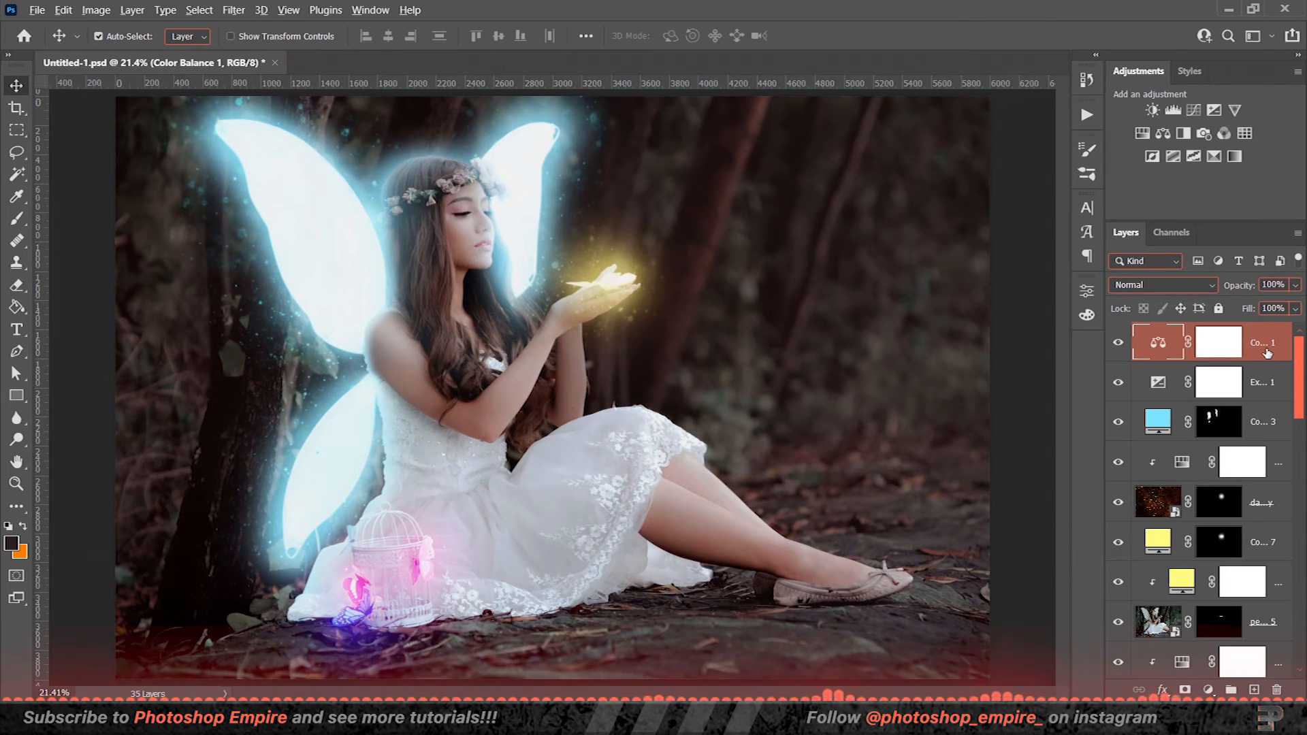
key("ctrl+shift+alt+e")
right_click(1240, 360)
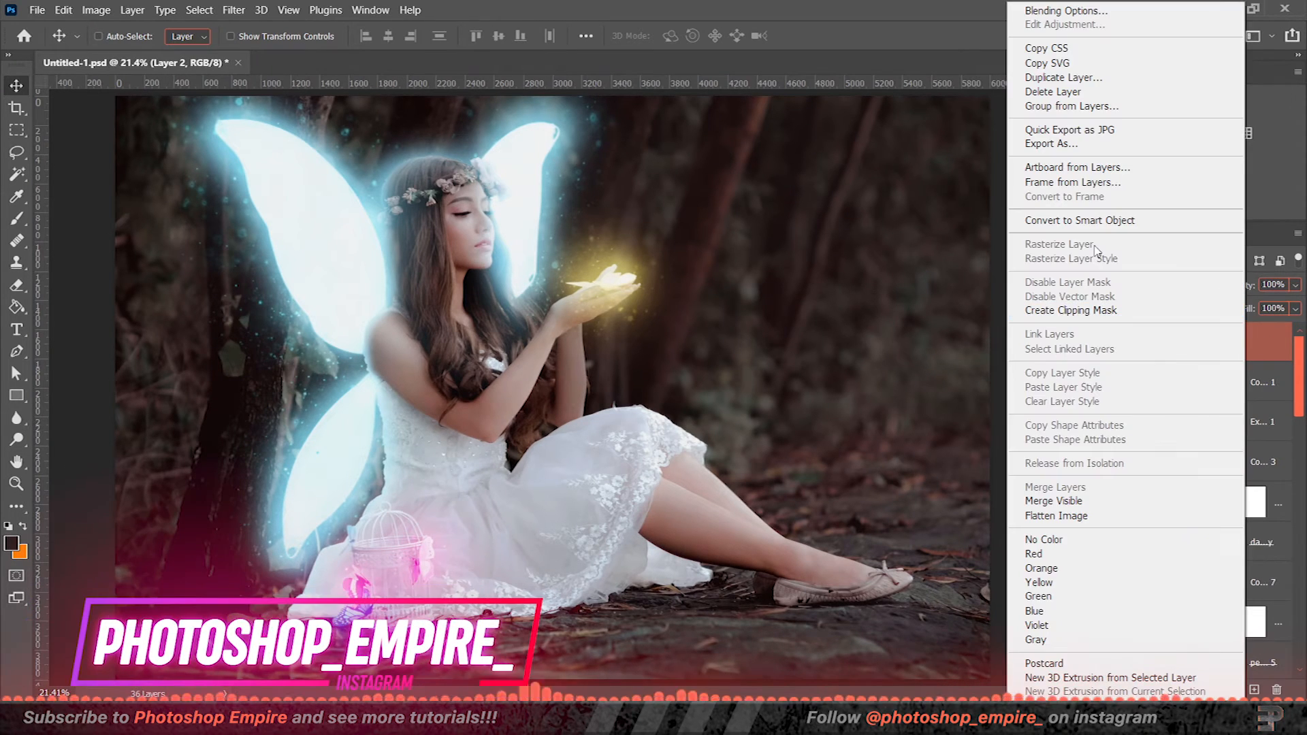
left_click(1082, 216)
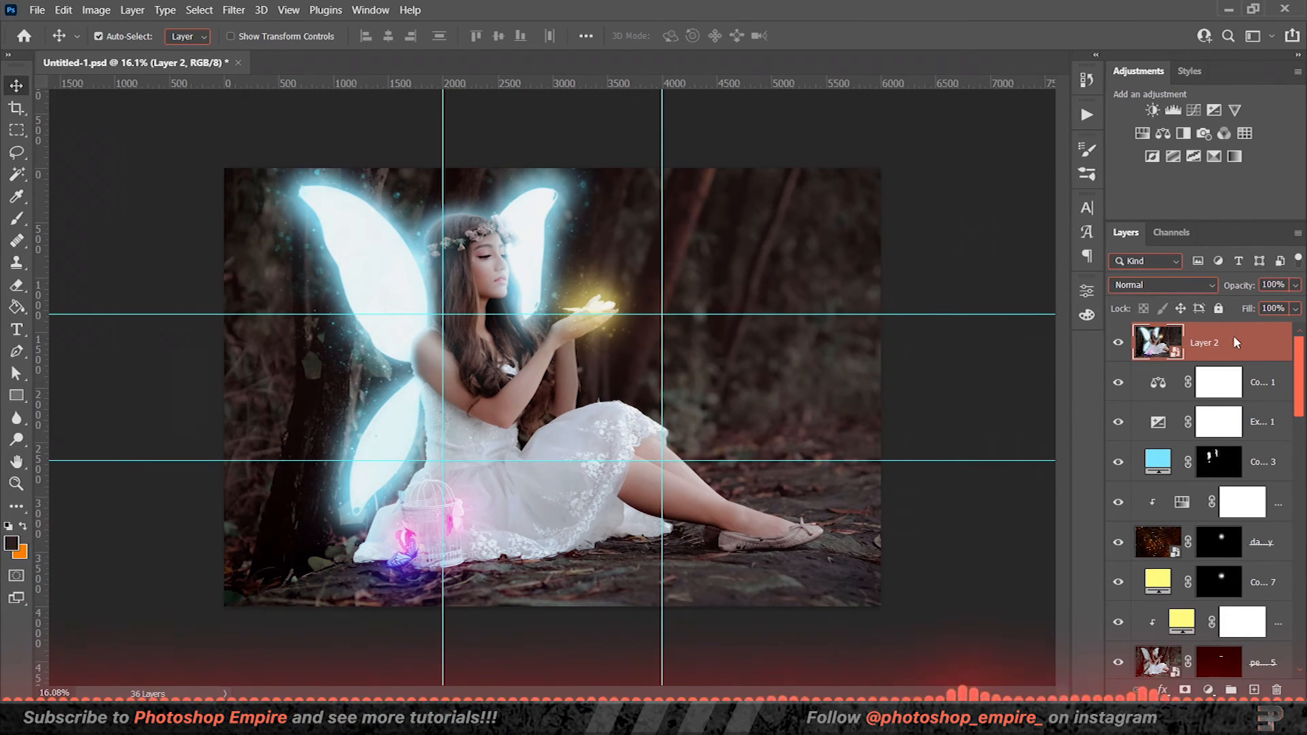
- Start a Camera Raw filter on the merged layer with temperature +15 and the tint shifted slightly toward magenta
key("ctrl+shift+a")
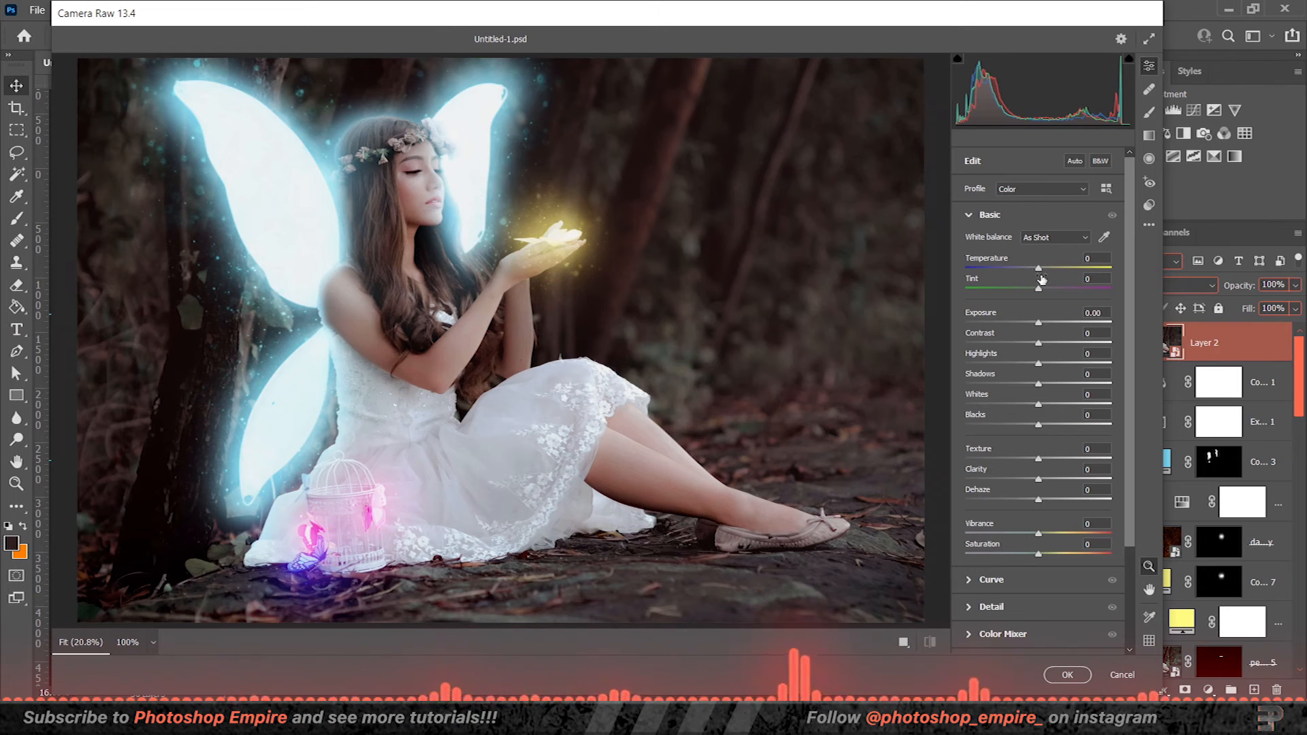
left_click_drag(1038, 271, 1047, 274)
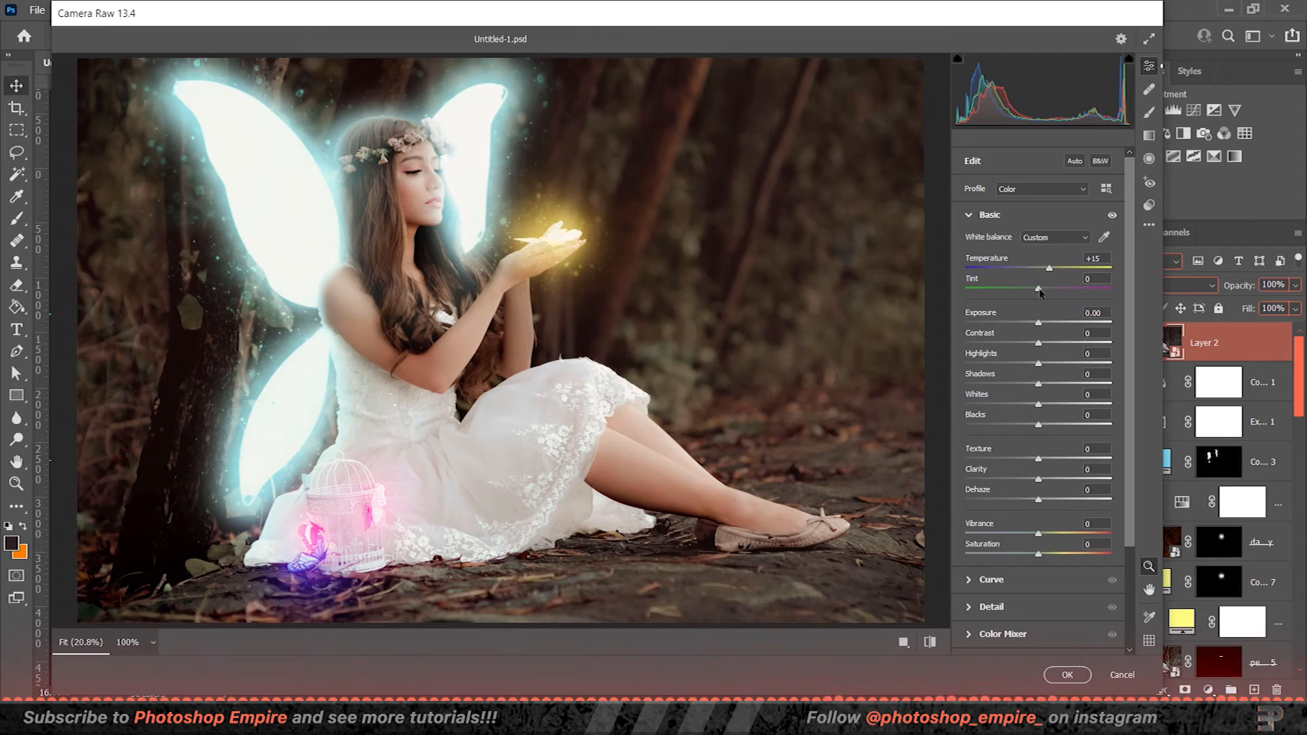
left_click_drag(1036, 290, 1047, 290)
- Raise the contrast and texture in the Camera Raw basic settings, and adjust the highlights, whites and blacks
left_click_drag(1038, 323, 1037, 324)
left_click_drag(1038, 343, 1049, 345)
left_click_drag(1038, 460, 1093, 460)
left_click_drag(1038, 480, 1066, 480)
double_click(1065, 480)
left_click_drag(1038, 364, 1009, 405)
left_click_drag(1035, 425, 1029, 429)
left_click(980, 214)
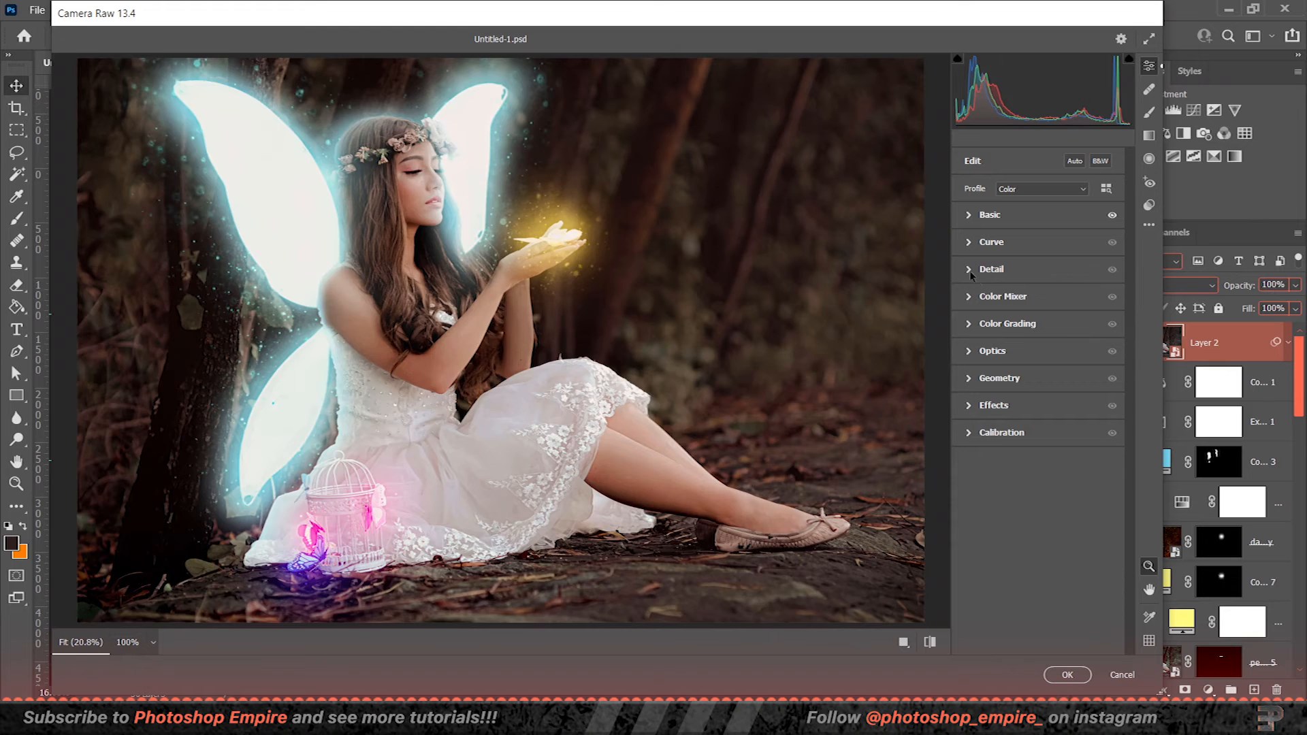
- Set the noise reduction to 50 and the color noise reduction to 100 in the Camera Raw detail settings
left_click(984, 269)
key("ctrl+alt+0")
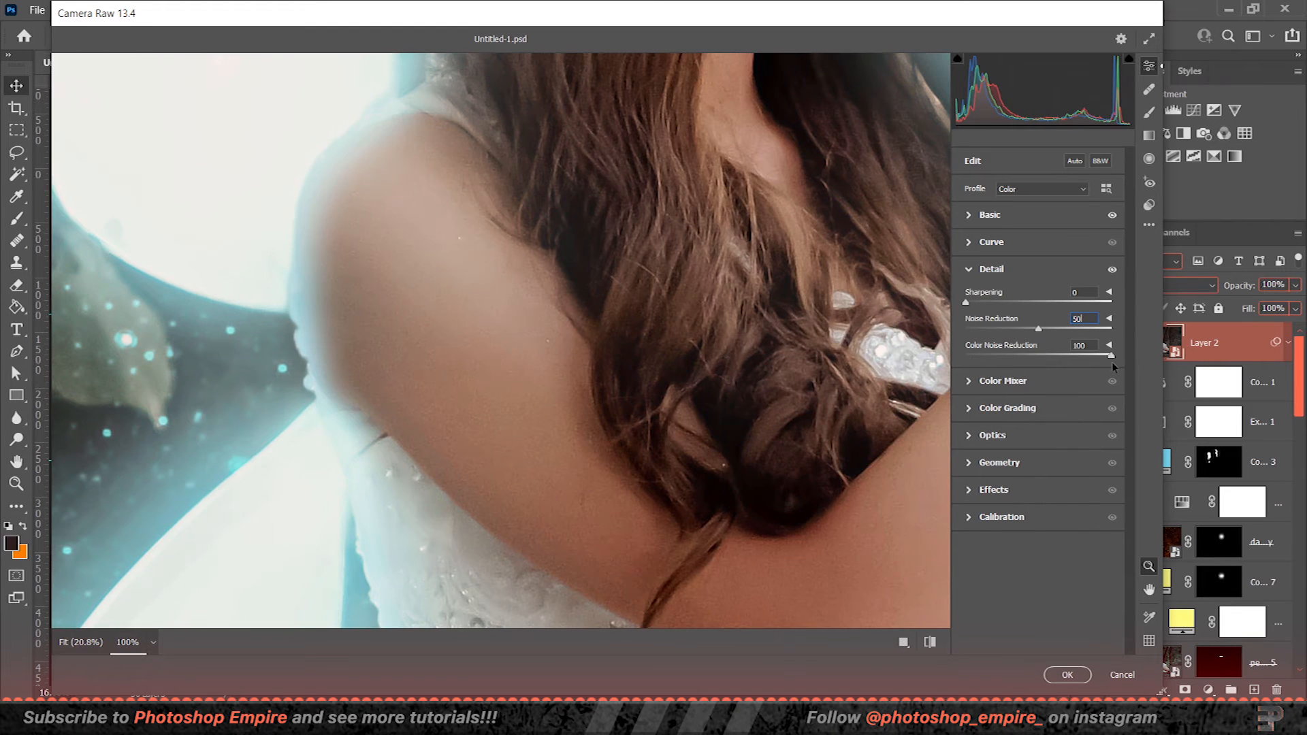
key("ctrl+0")
left_click(969, 269)
- Apply a slight Optics correction and fine-tune the tone curve to complete the Camera Raw filter on the merged layer
left_click(970, 351)
left_click_drag(1038, 410, 1048, 411)
left_click(969, 351)
left_click(969, 243)
left_click_drag(1052, 351, 1051, 342)
left_click(980, 241)
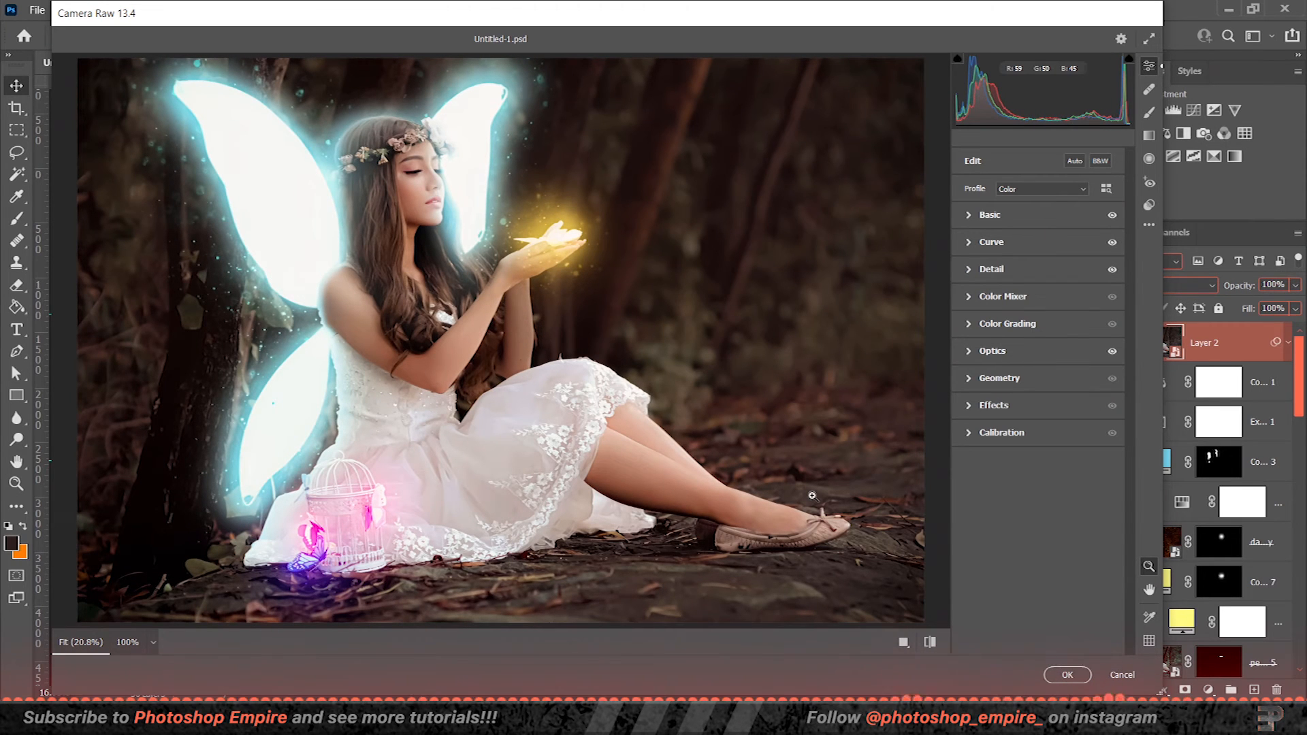
left_click(1066, 675)
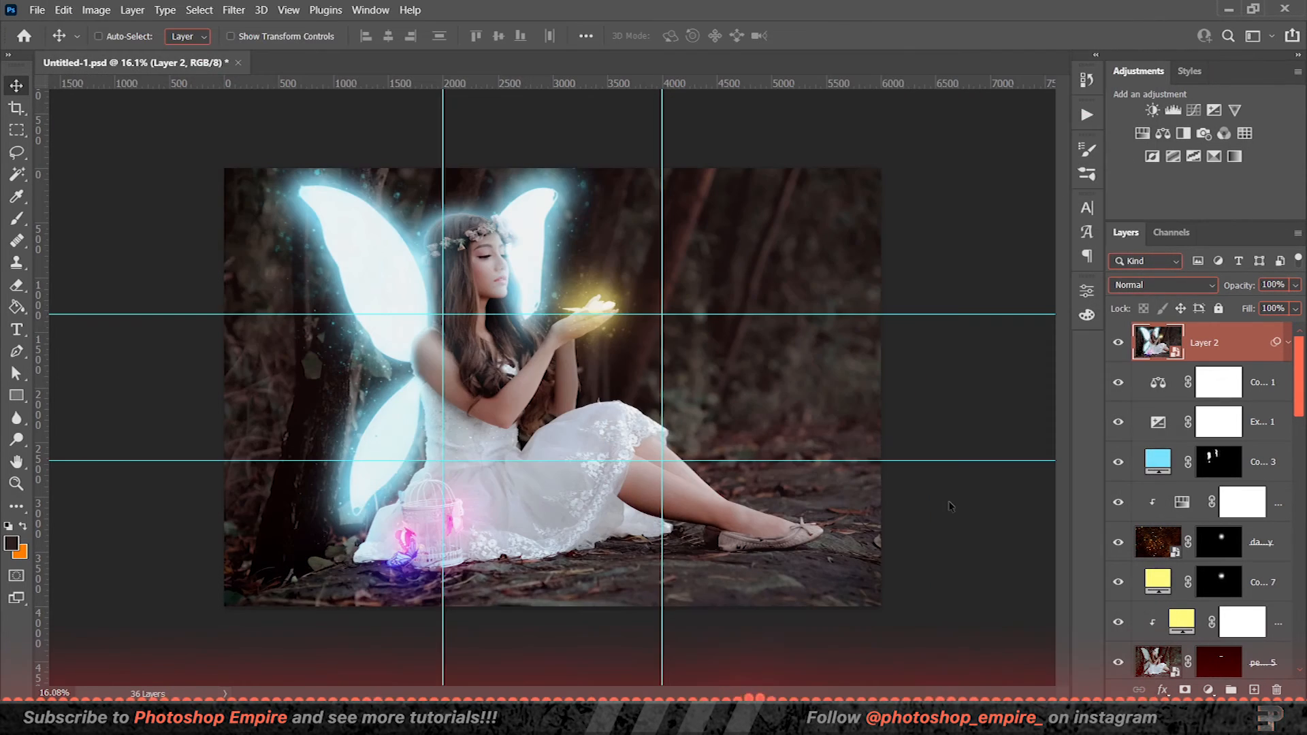